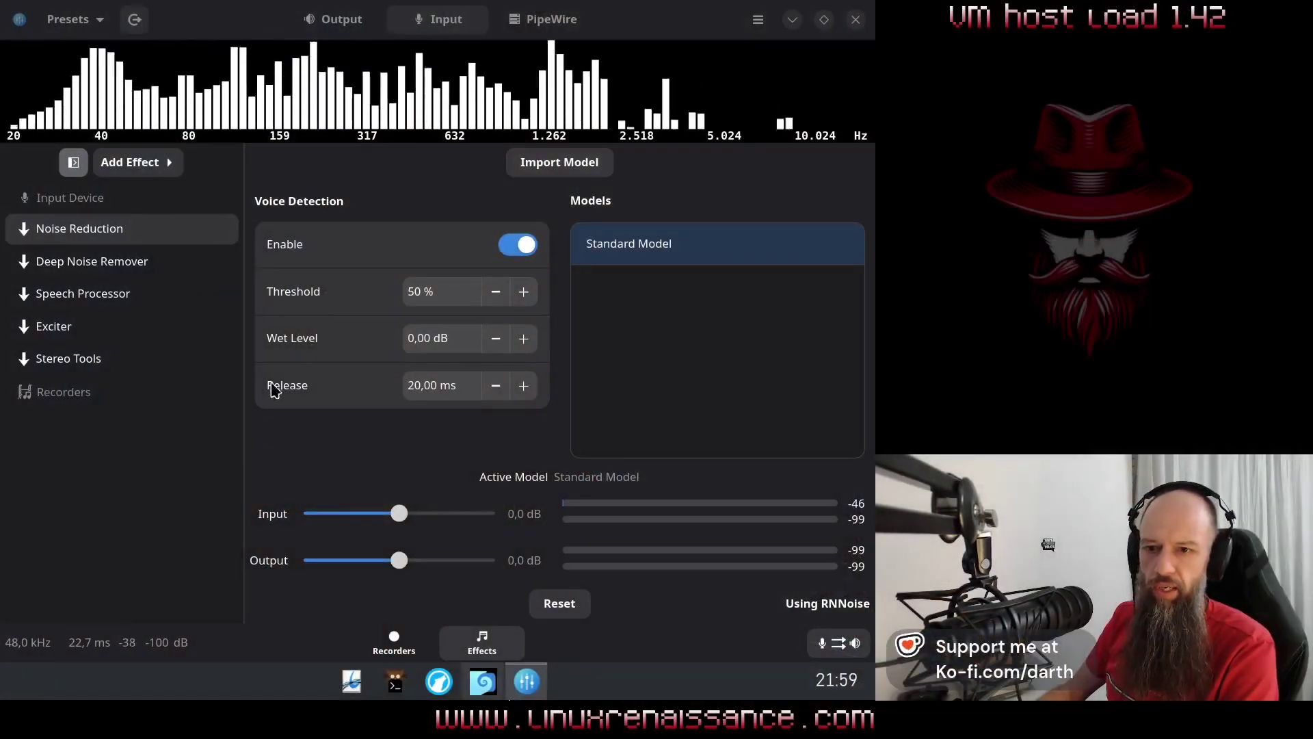
left_click(158, 506)
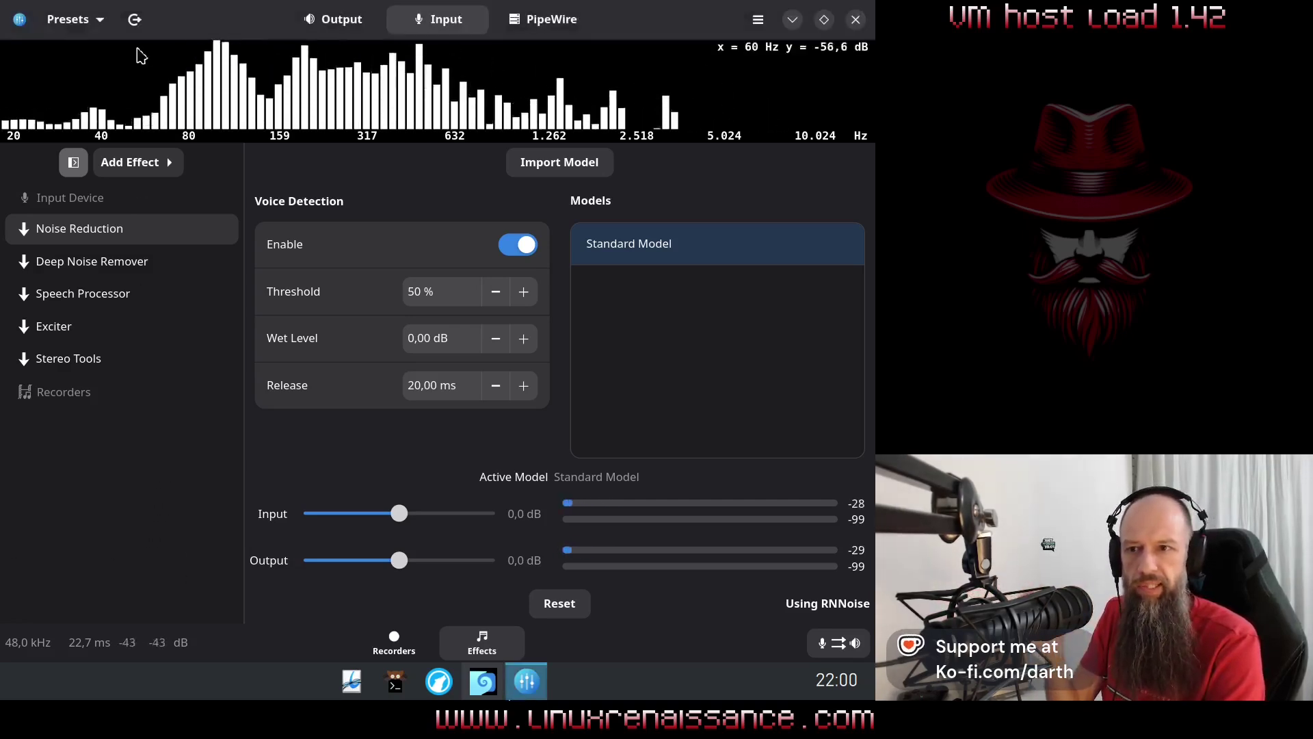
left_click(134, 20)
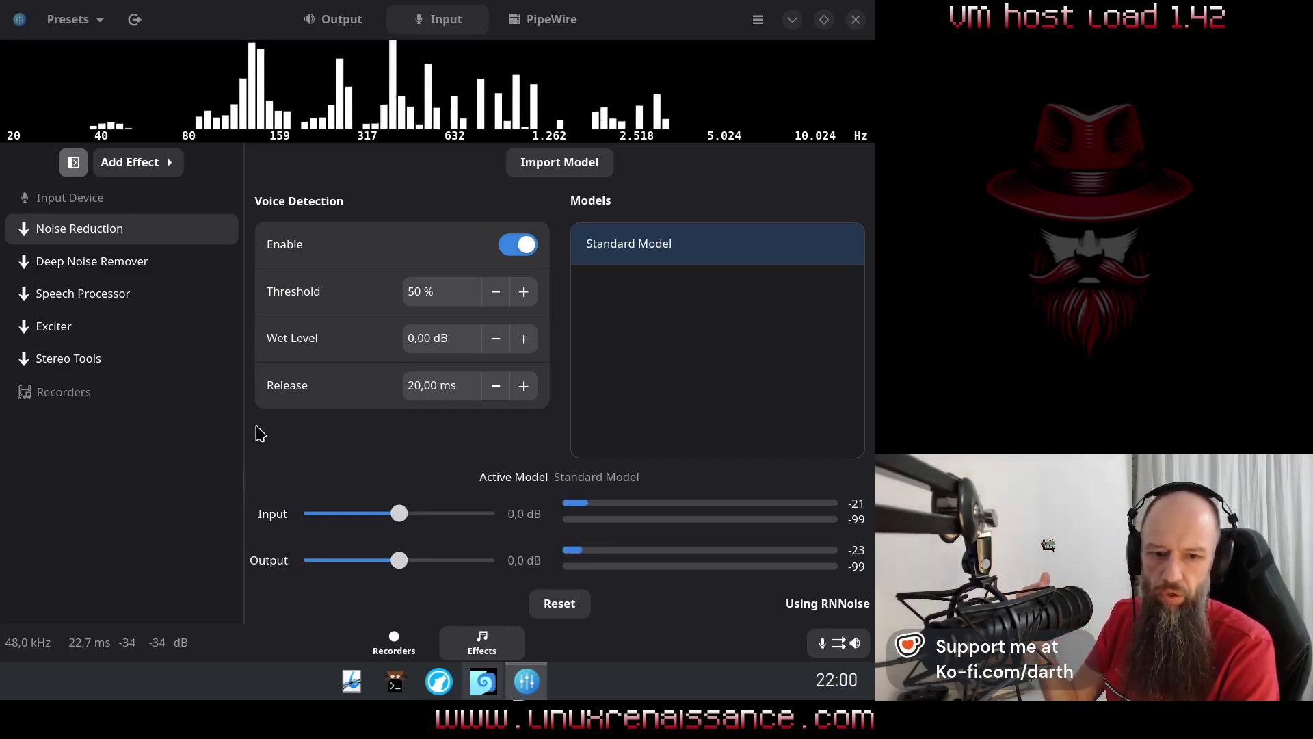
Step: Disable the Noise Reduction, Deep Noise Remover, Speech Processor, Exciter and Stereo Tools effects in the input chain
mouse_move(120, 236)
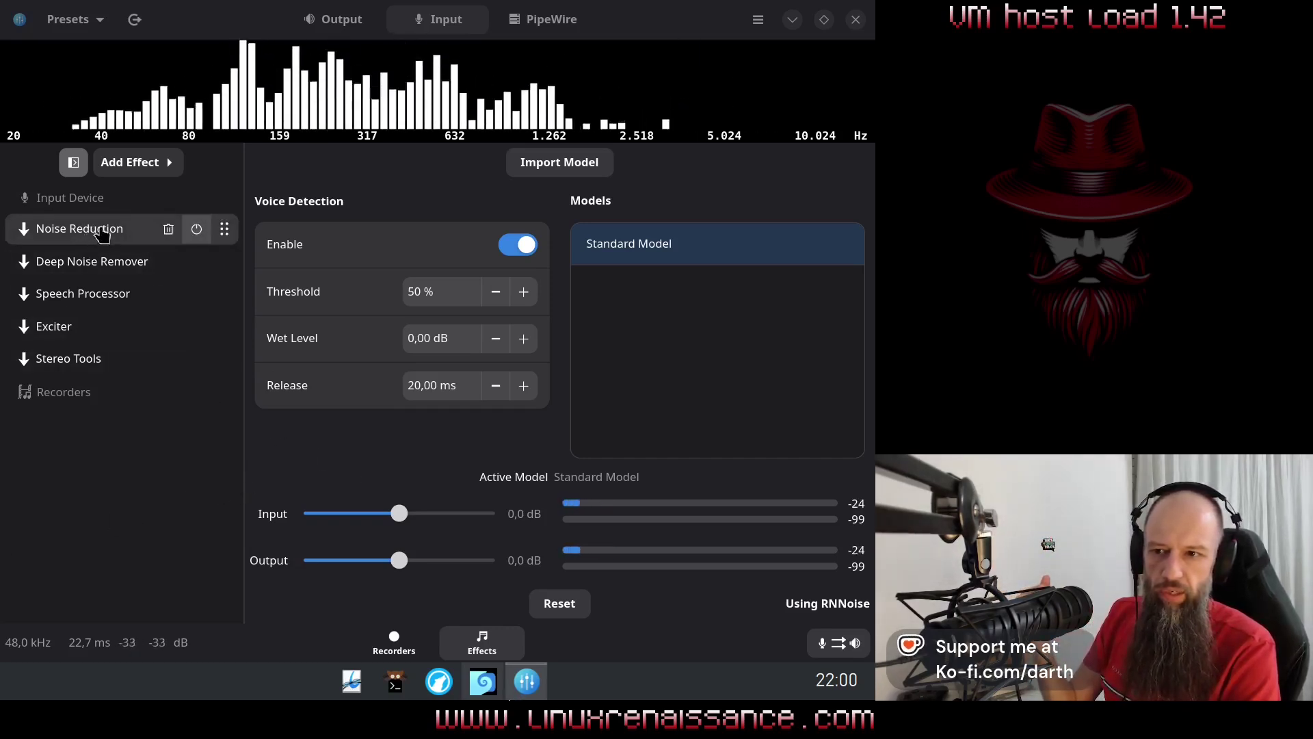
left_click(200, 232)
left_click(197, 263)
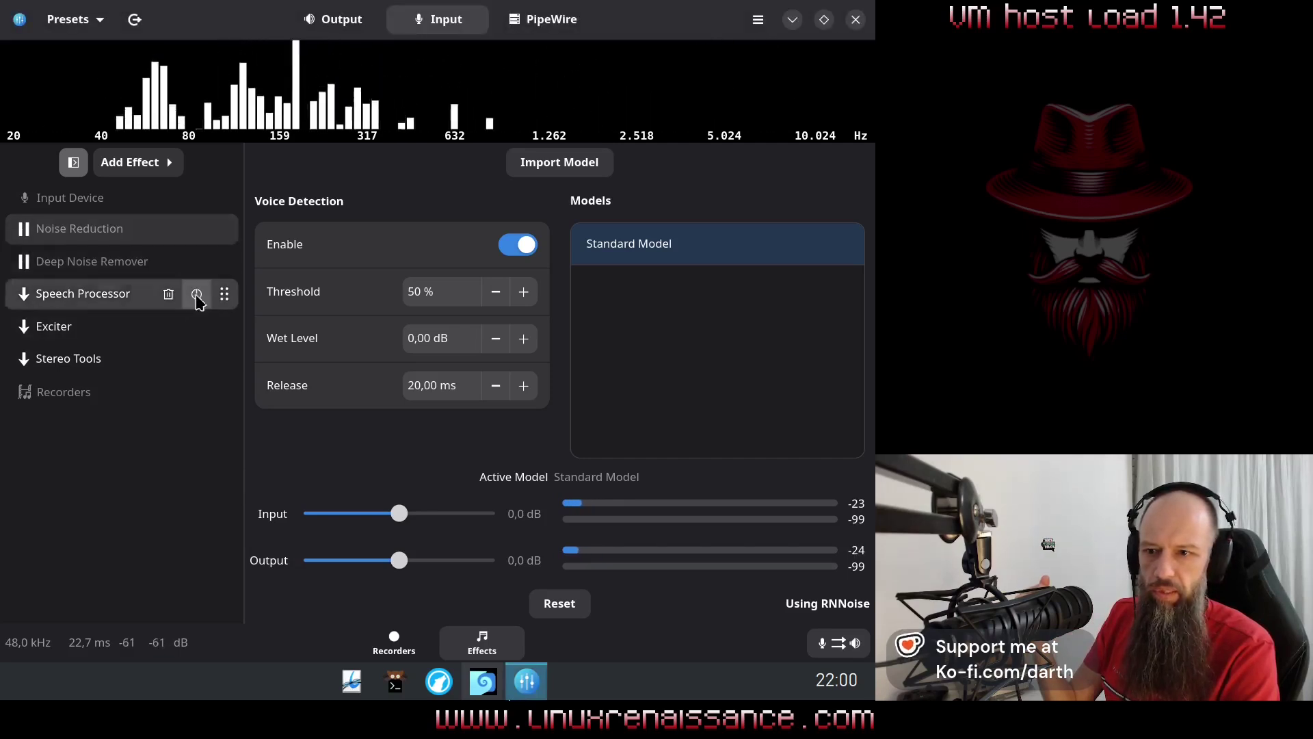
left_click(197, 294)
left_click(197, 327)
left_click(197, 359)
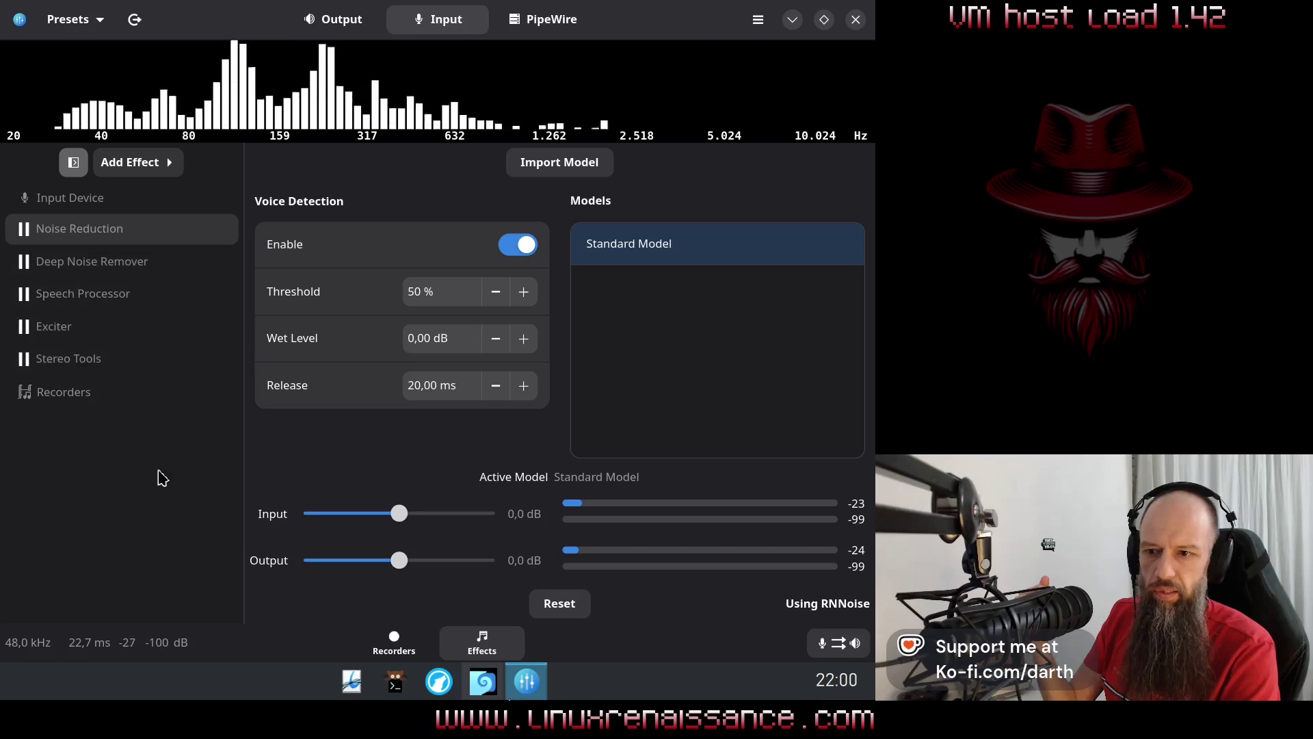
Step: Enable the Stereo Tools, Exciter and Speech Processor effects one after another, working up the input chain
mouse_move(138, 370)
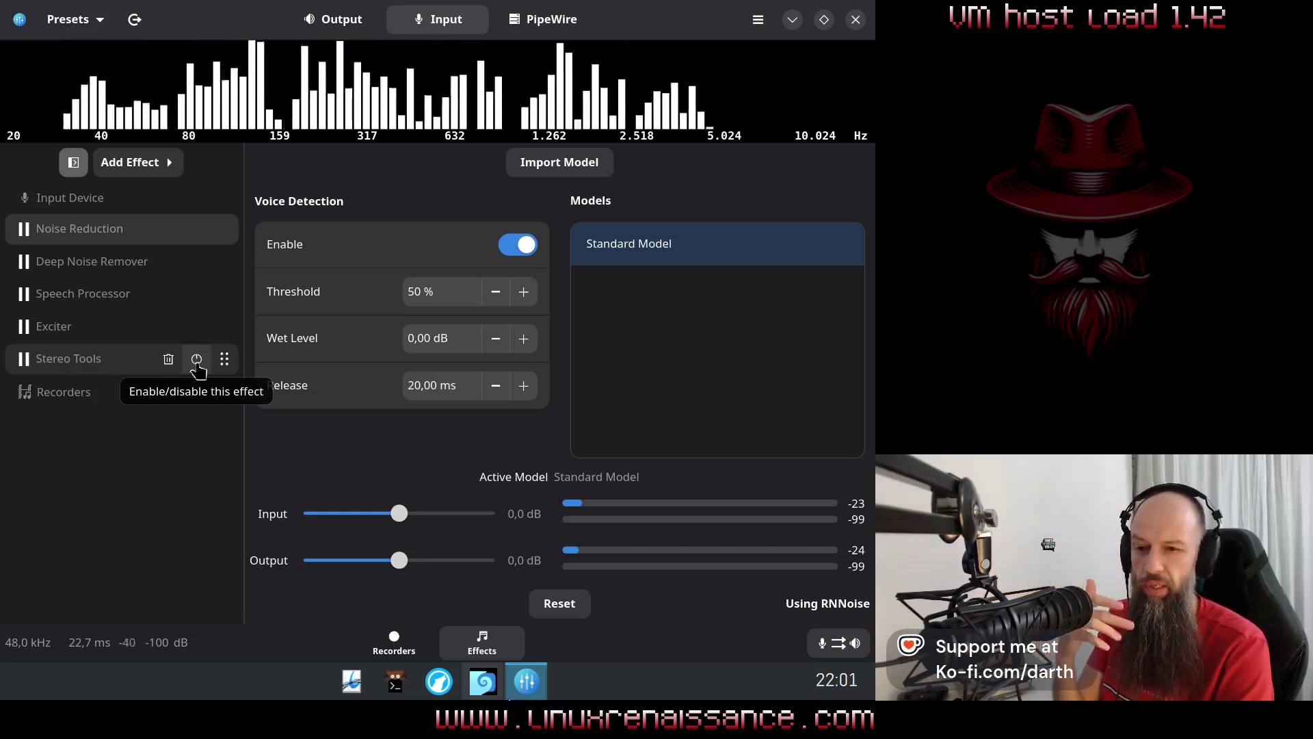
left_click(196, 361)
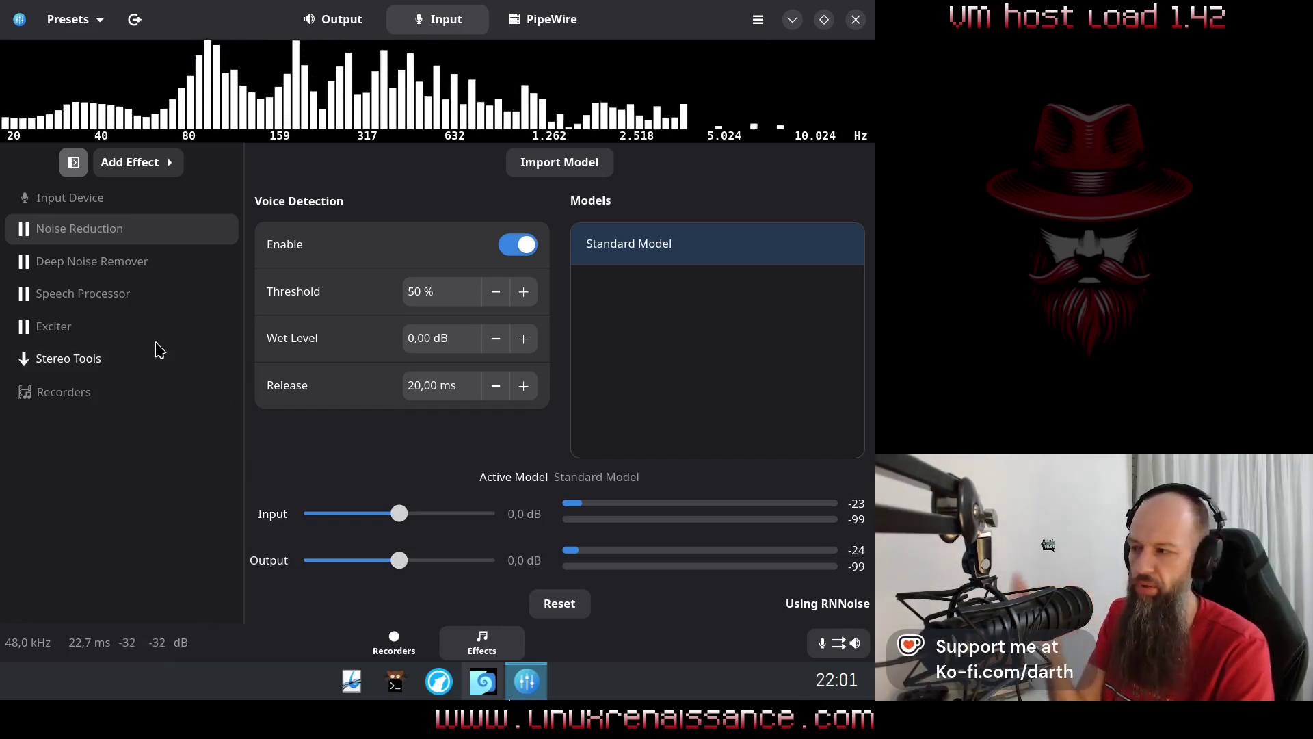
mouse_move(140, 330)
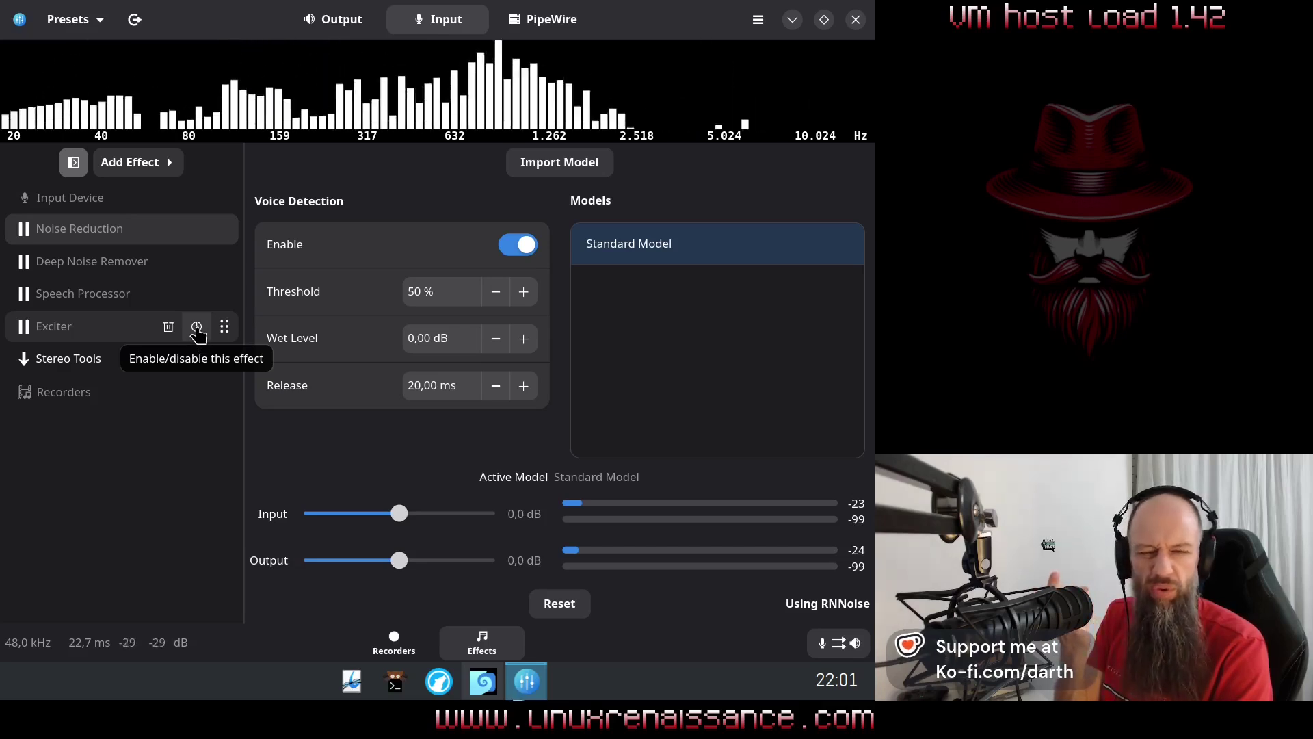
left_click(197, 340)
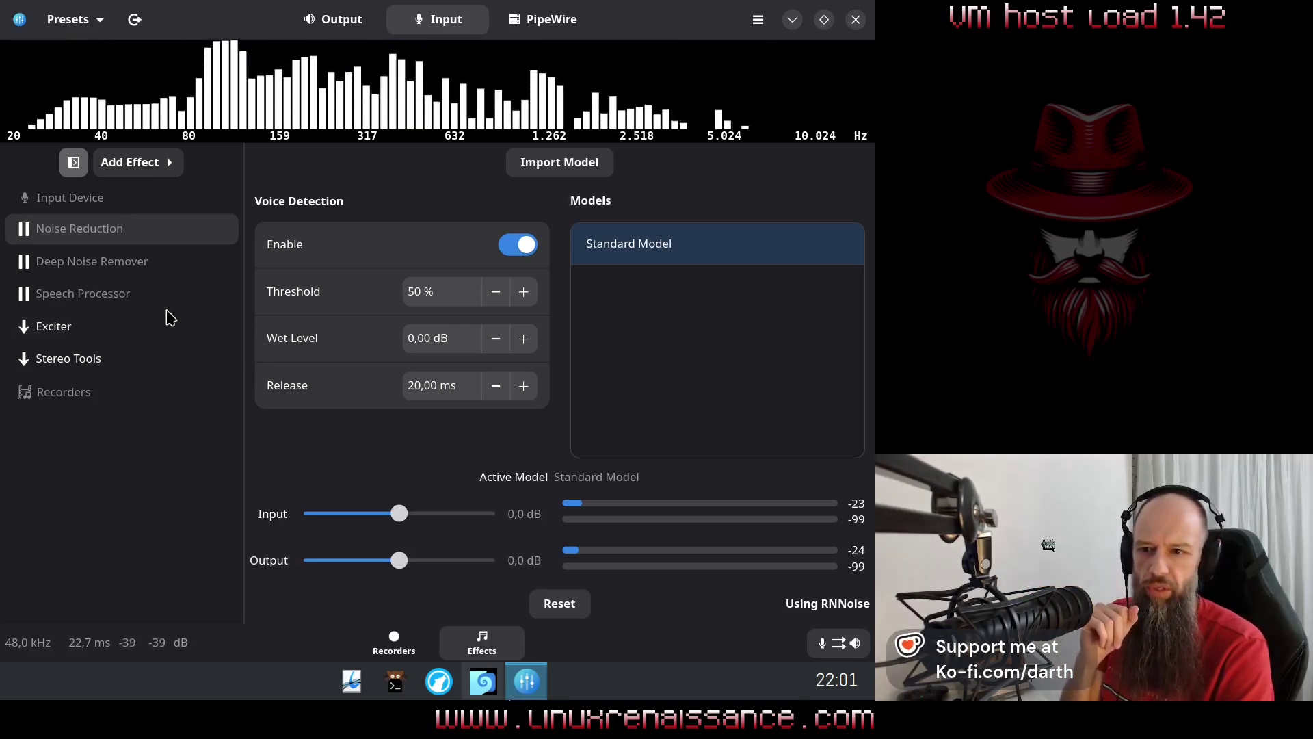
left_click(197, 295)
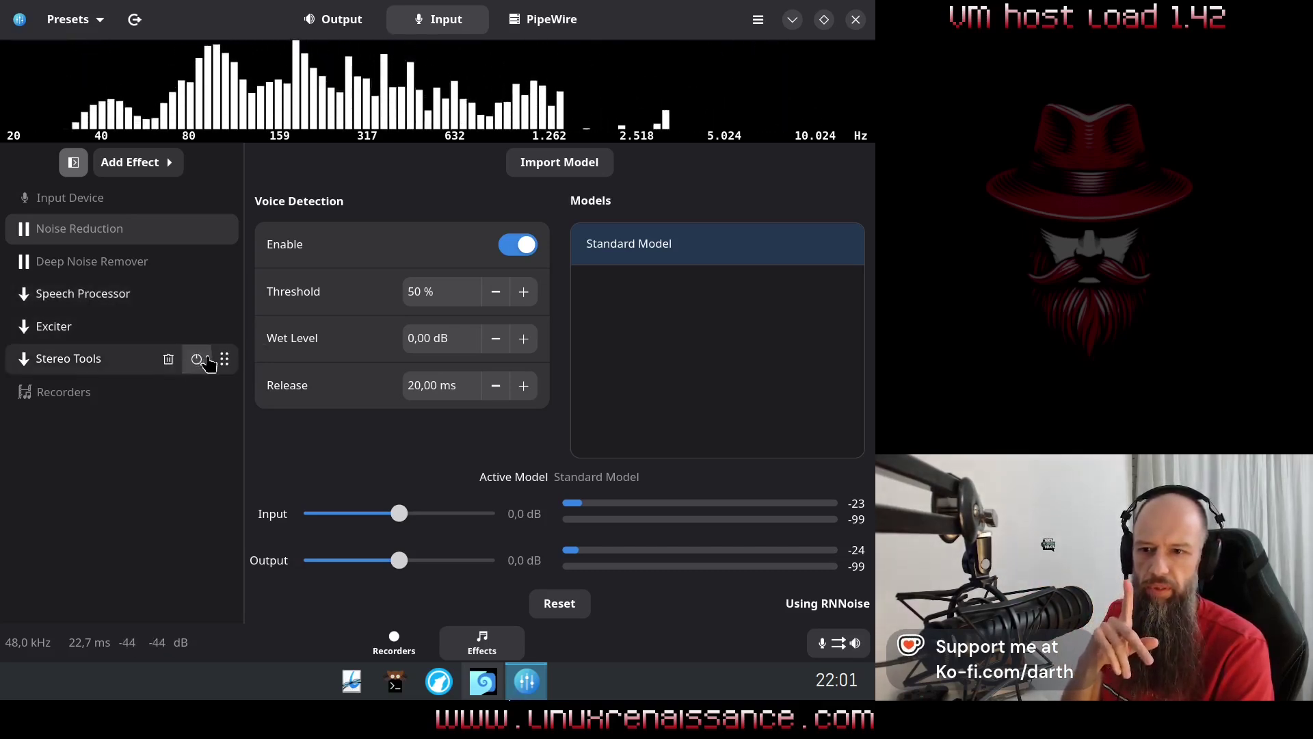
Step: In the Speech Processor settings, switch Dereverberation, Voice Detection and Automatic Gain Control off and back on, one at a time
left_click(121, 296)
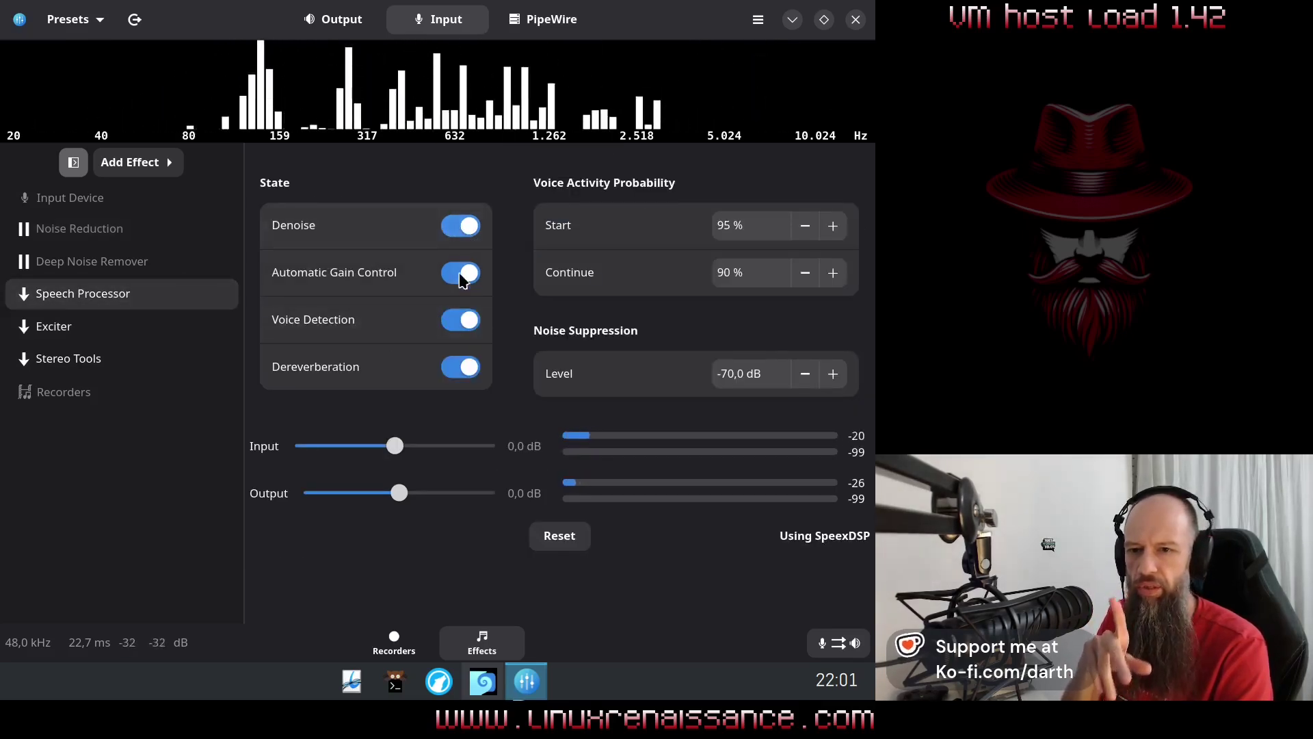
left_click(466, 374)
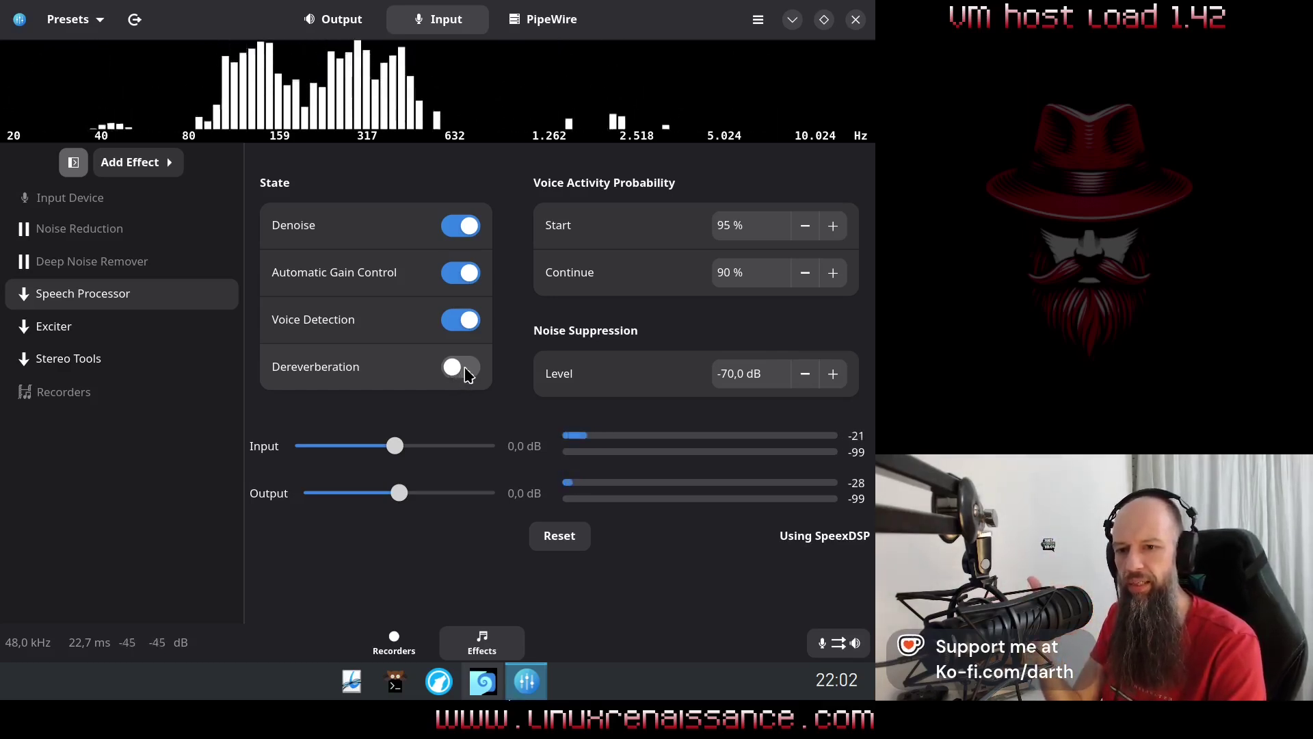
left_click(467, 375)
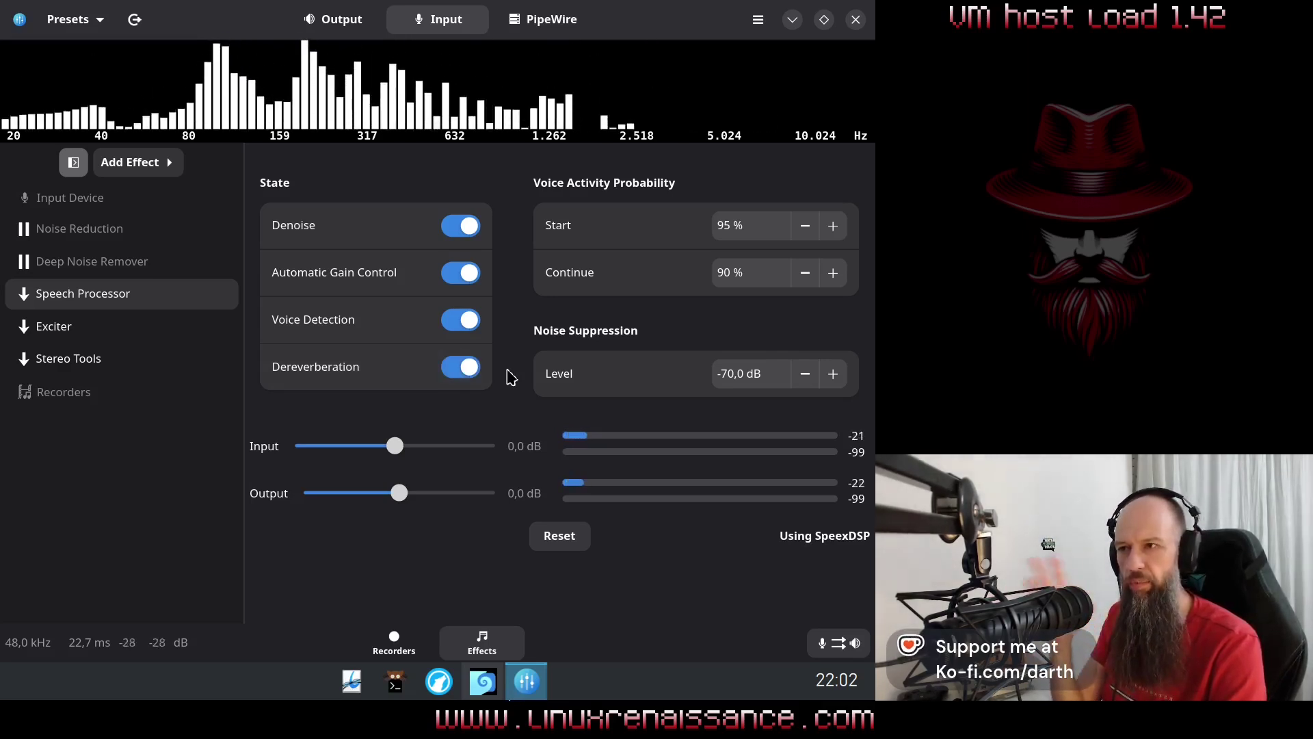
left_click(459, 319)
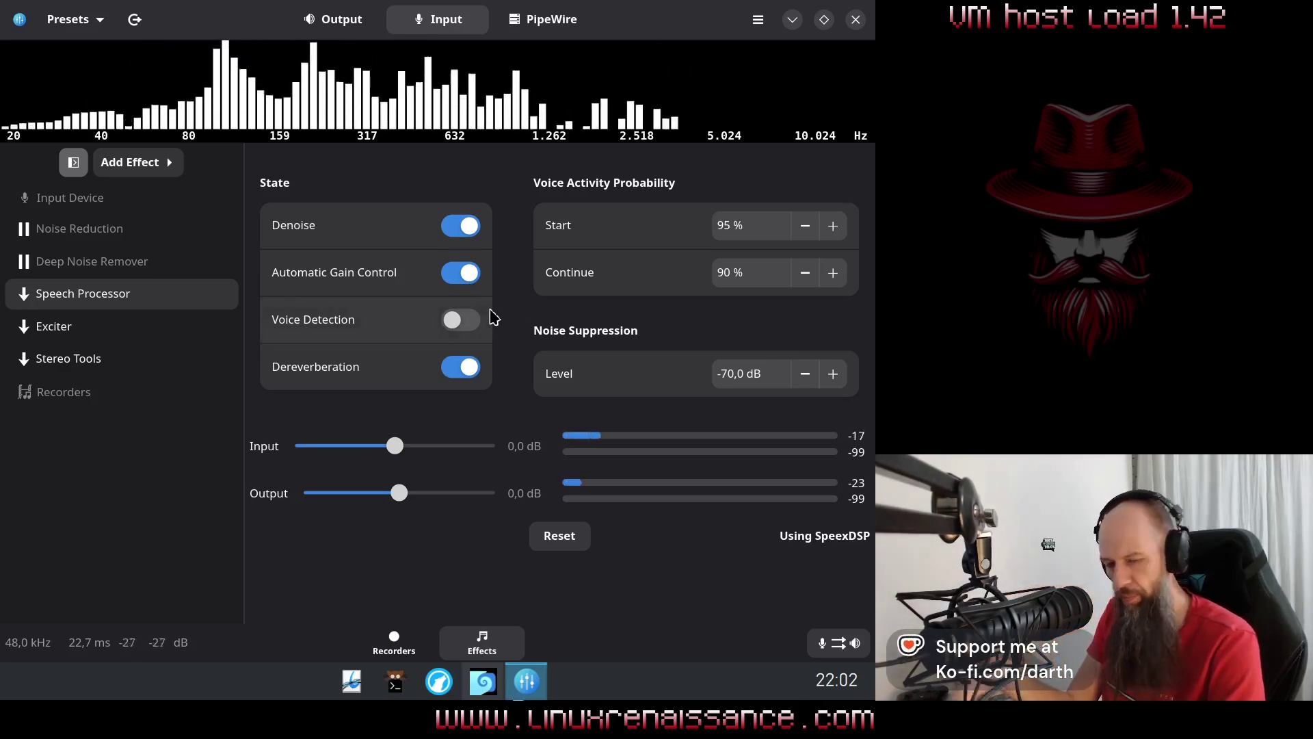
left_click(458, 322)
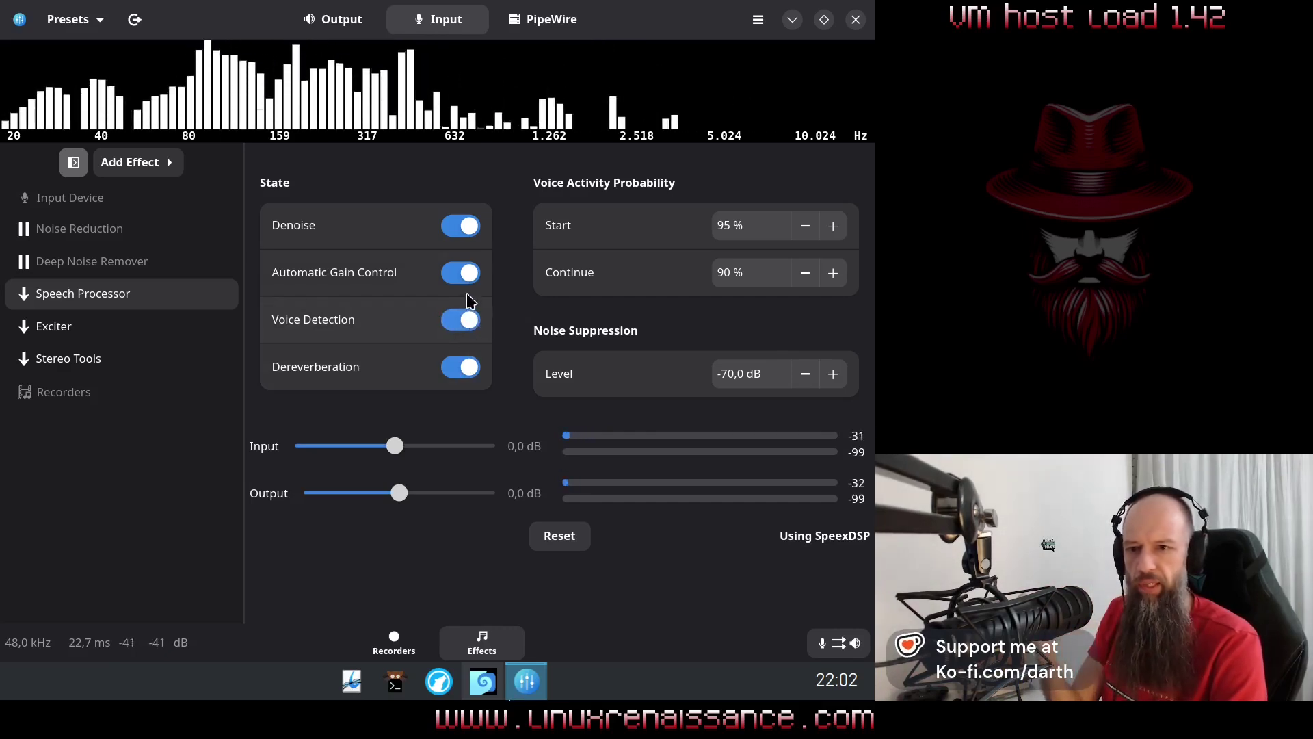
left_click(471, 273)
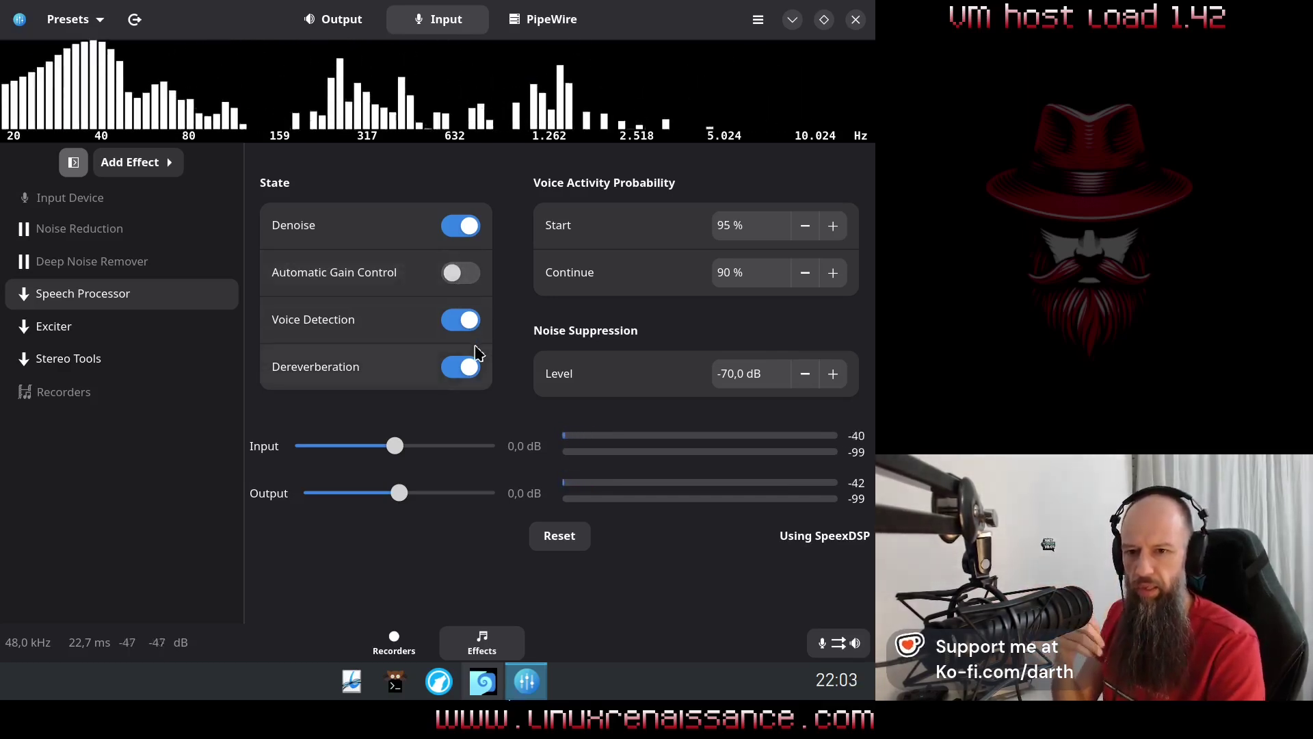
left_click(461, 273)
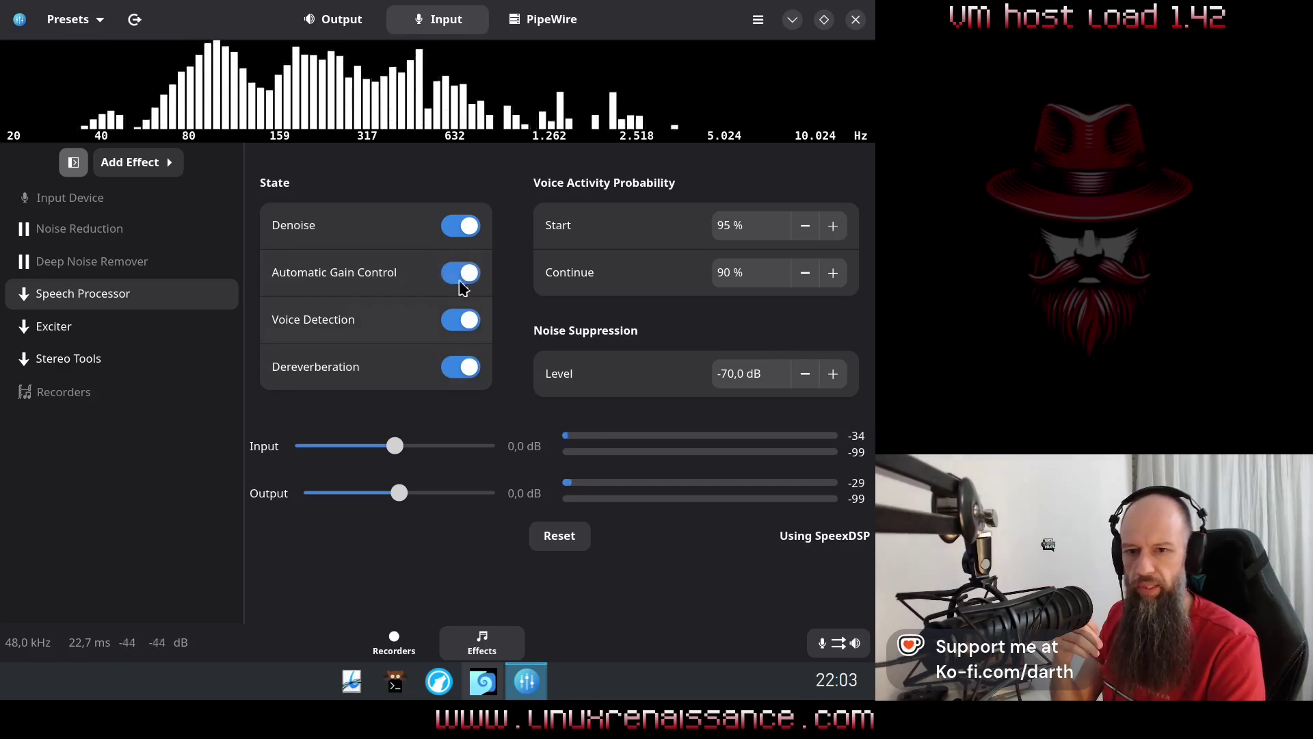
Step: Switch the Speech Processor's Denoise and Voice Detection options off, and turn both on again to compare the sound
left_click(461, 227)
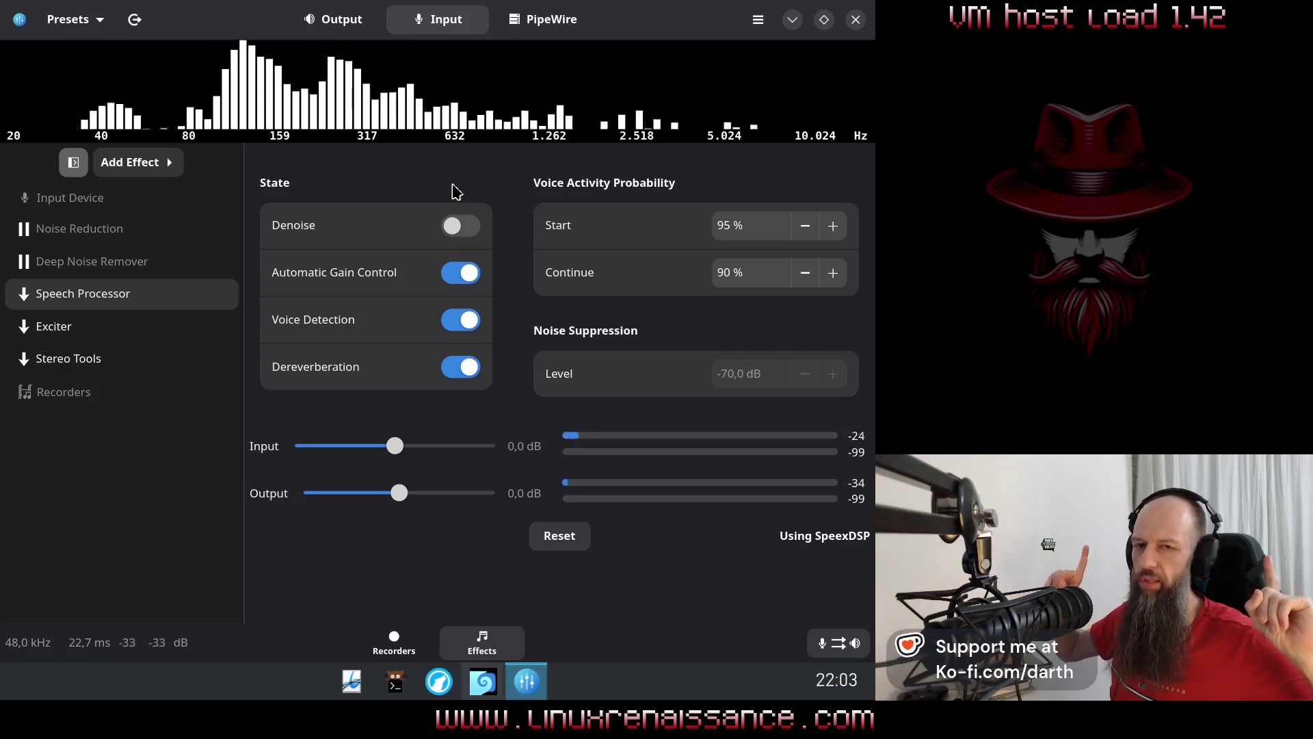
left_click(460, 319)
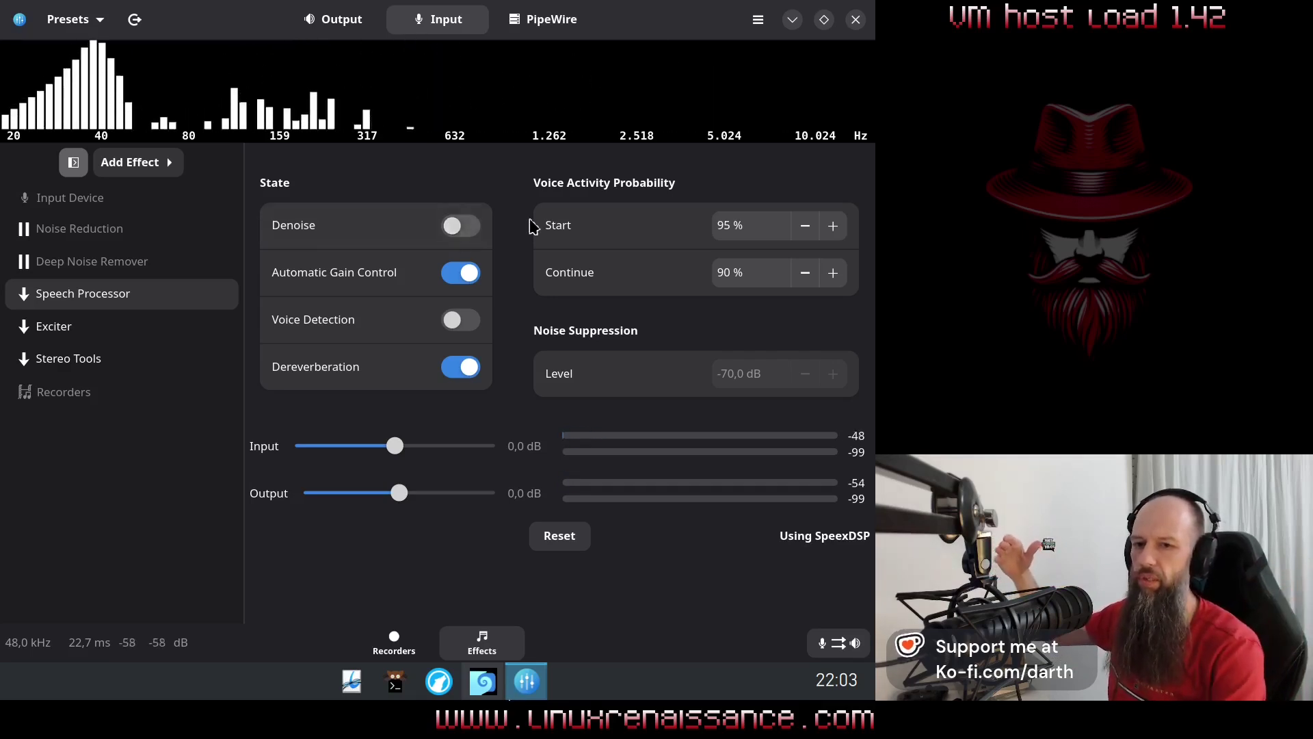
left_click(450, 225)
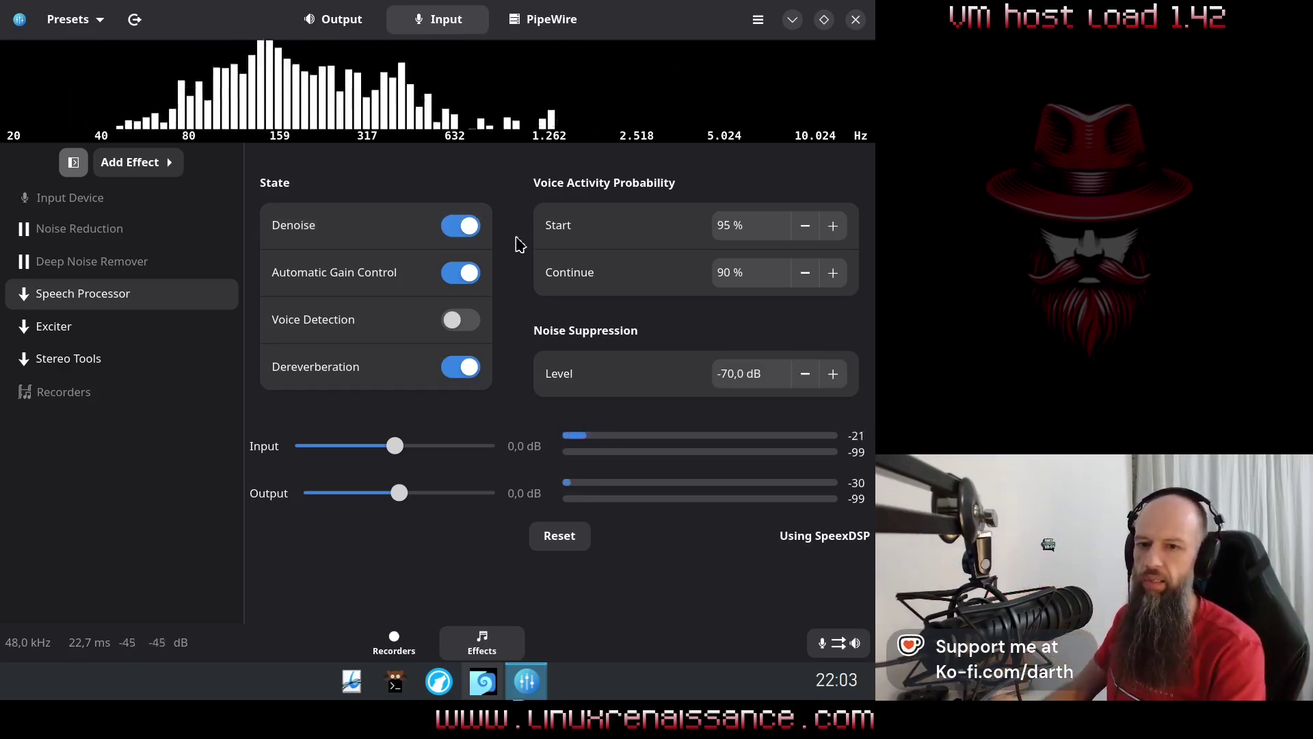
left_click(465, 320)
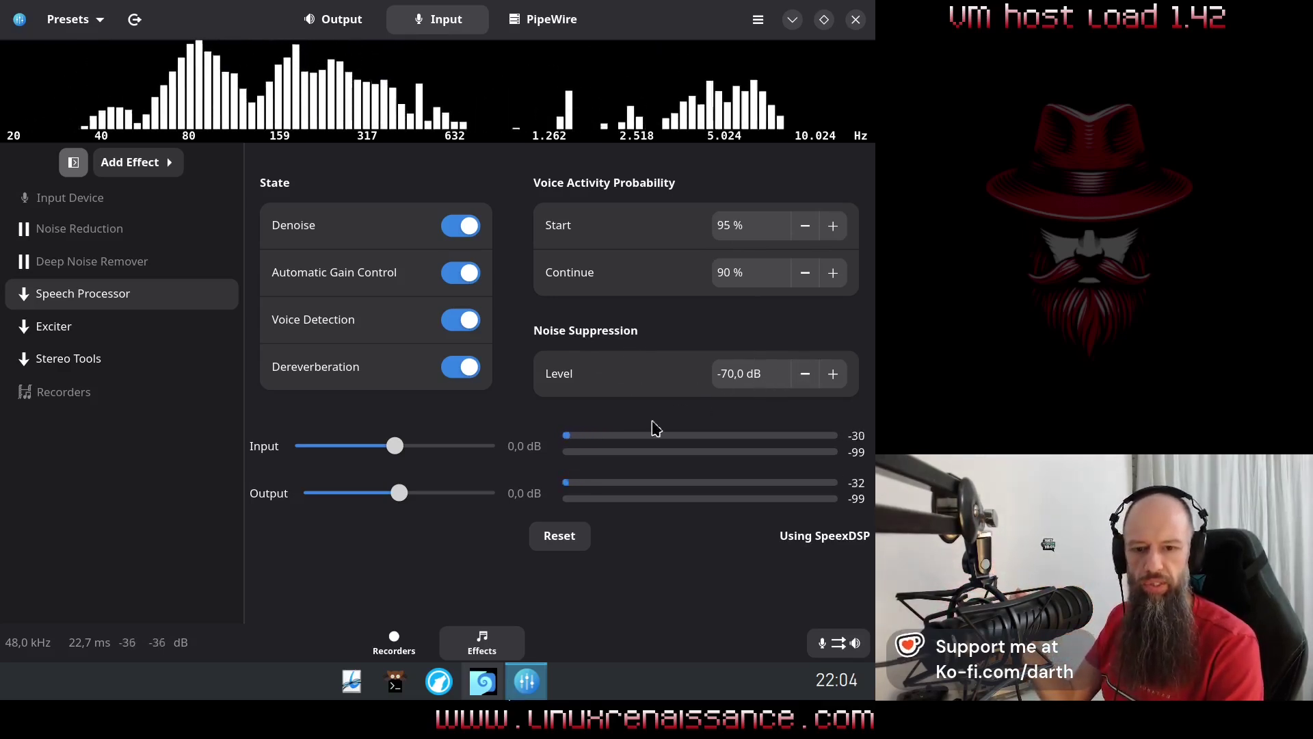
Step: View the Deep Noise Remover settings, and turn off Voice Detection and Denoise in the Speech Processor
left_click(130, 271)
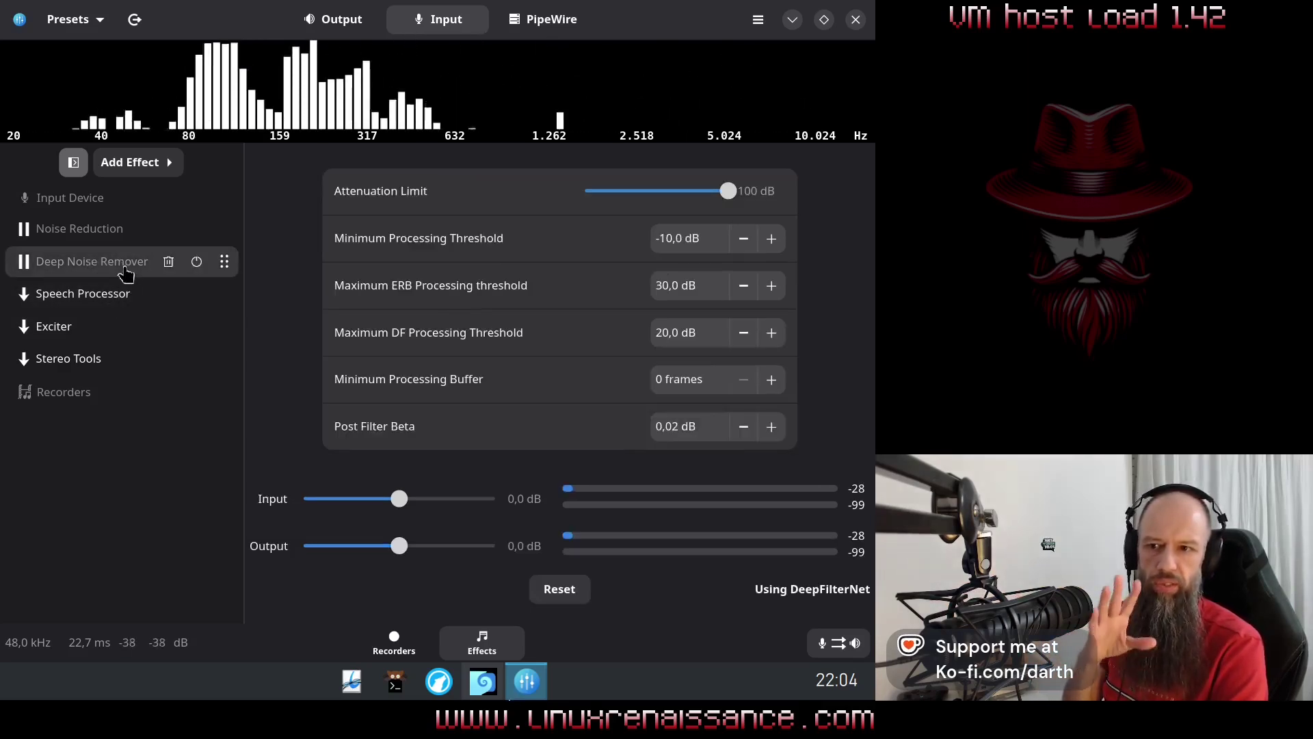
left_click(130, 292)
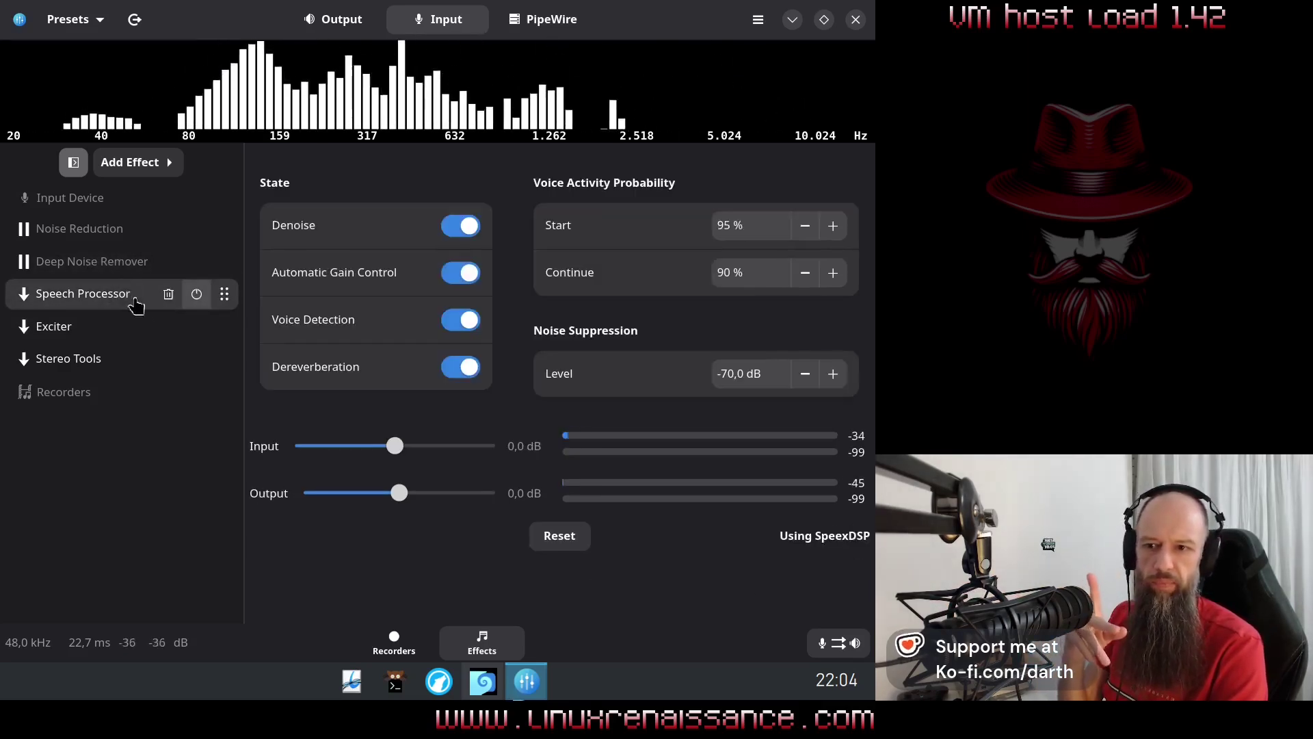
left_click(459, 327)
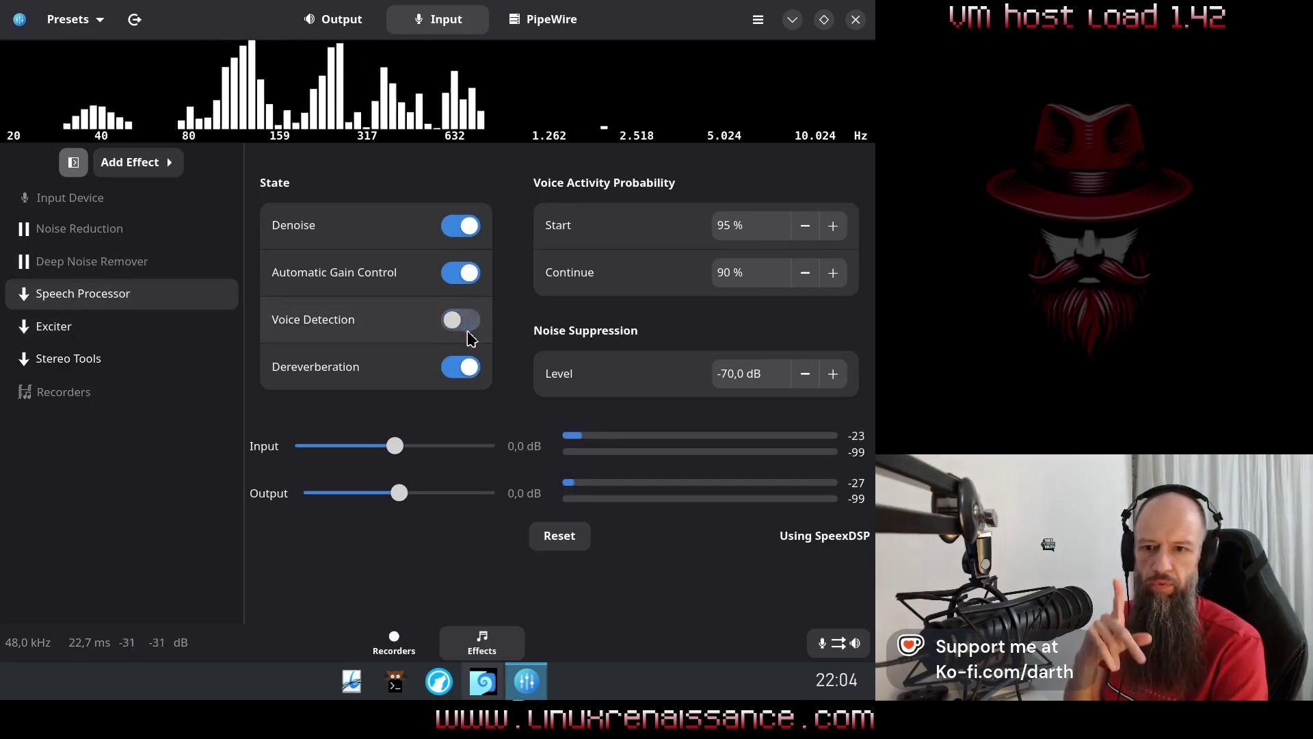
left_click(464, 226)
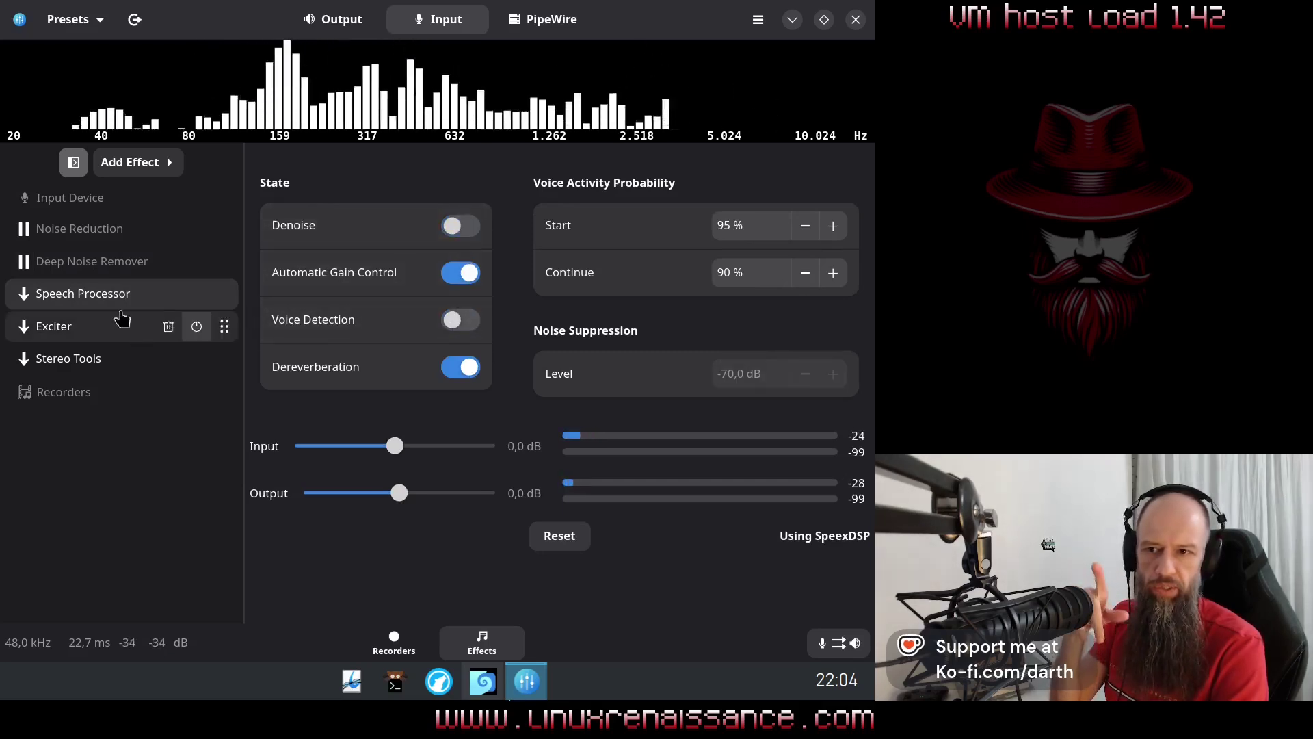
Step: Try out the Deep Noise Remover by enabling it and disabling it again while the Speech Processor stays on
left_click(127, 262)
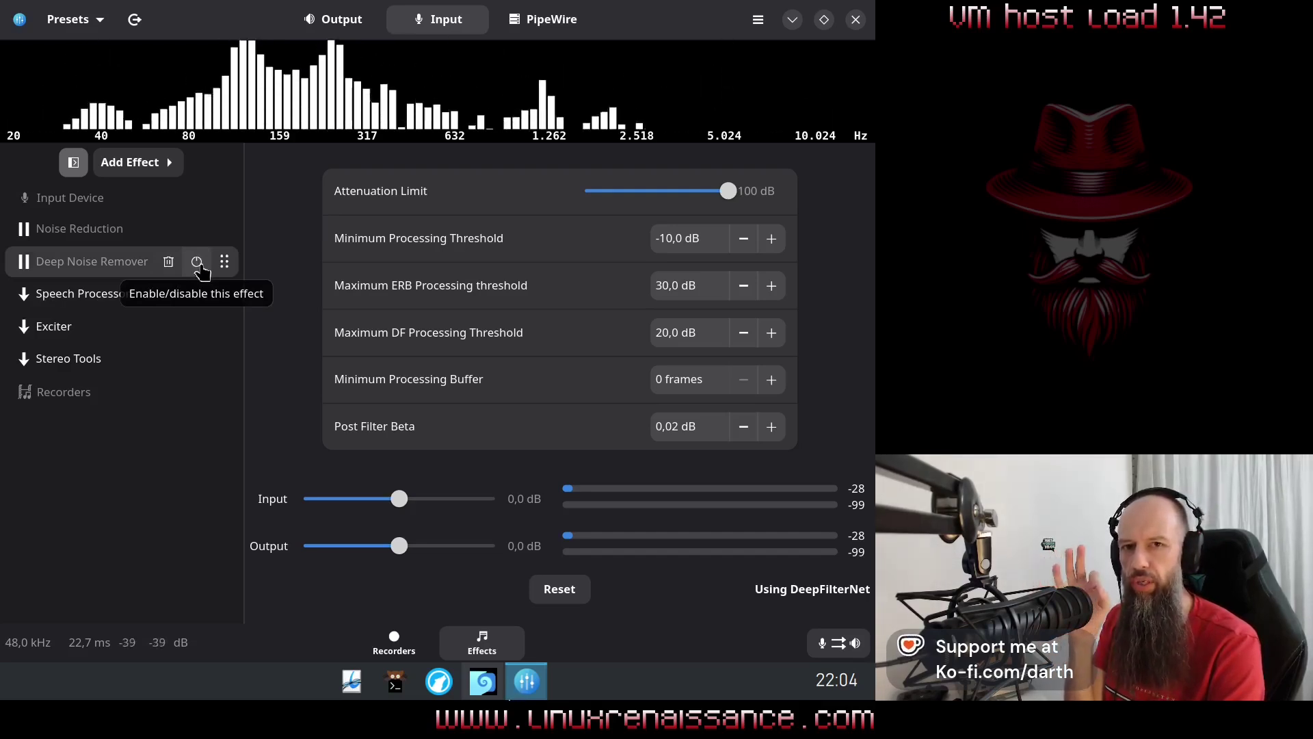
left_click(196, 262)
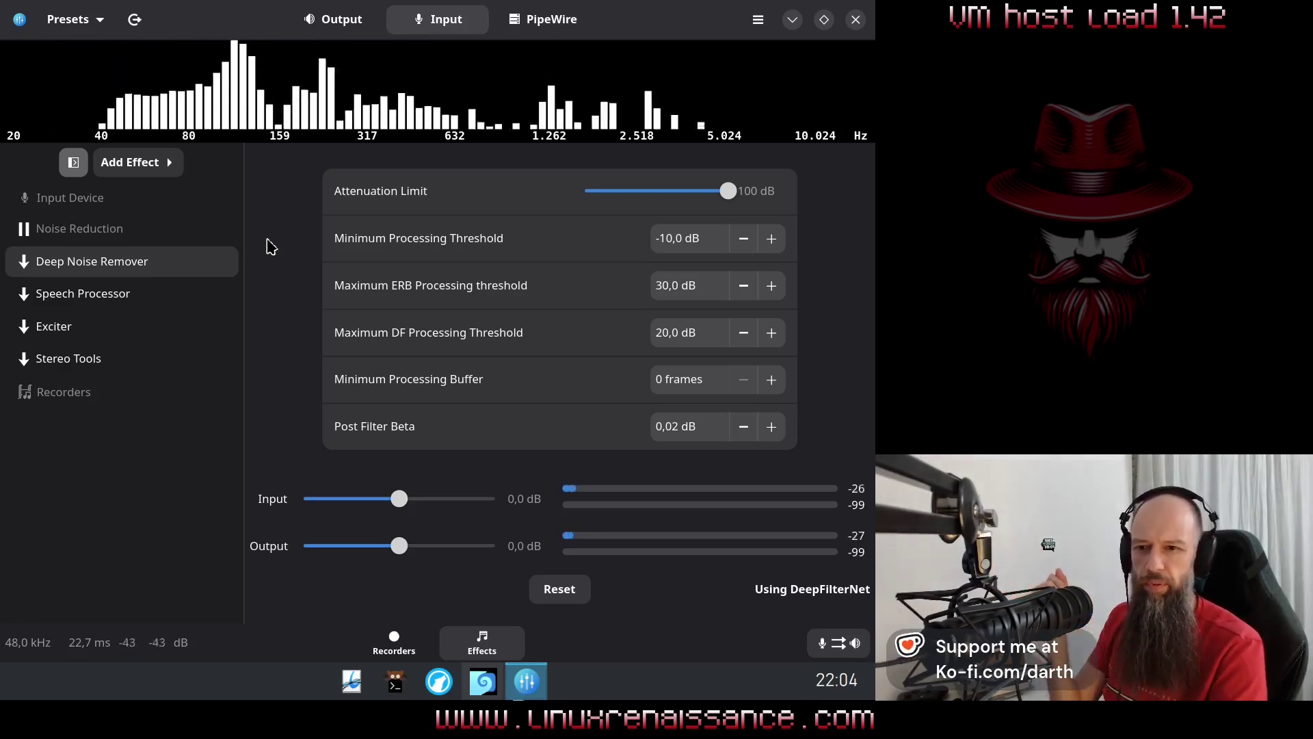
mouse_move(206, 274)
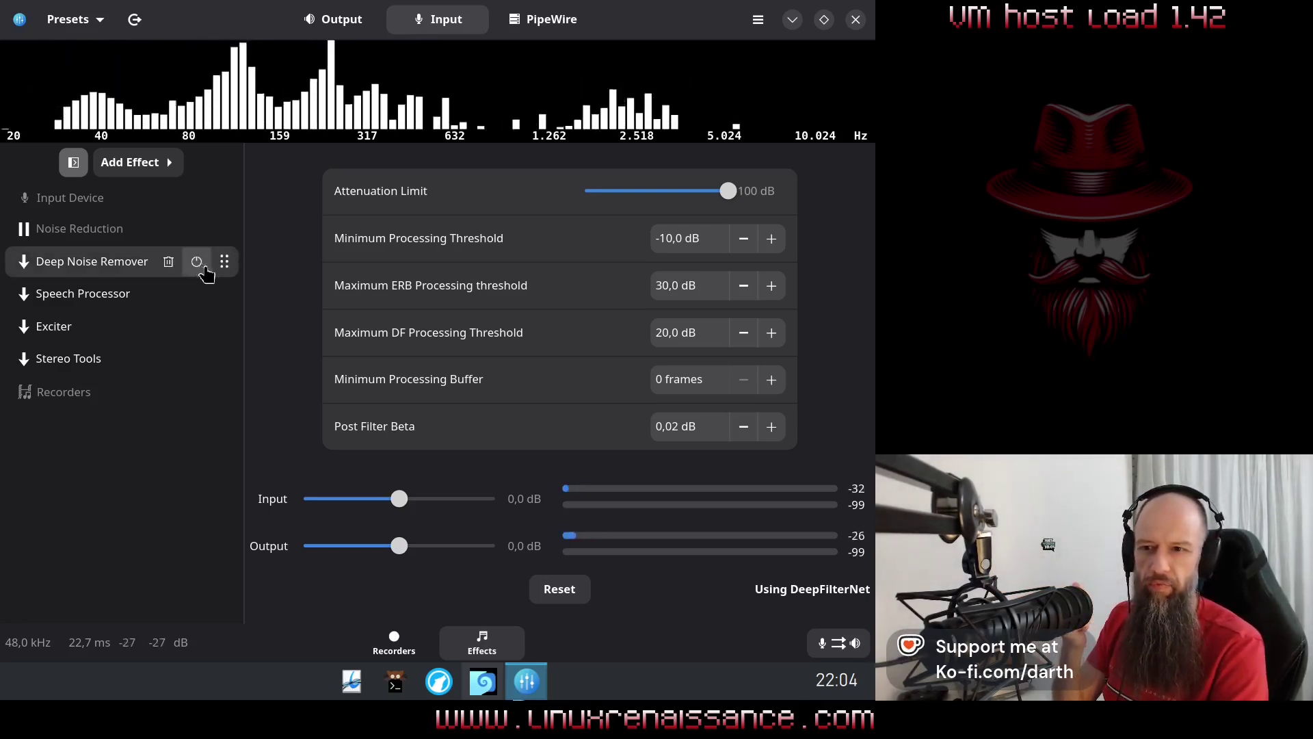
left_click(109, 234)
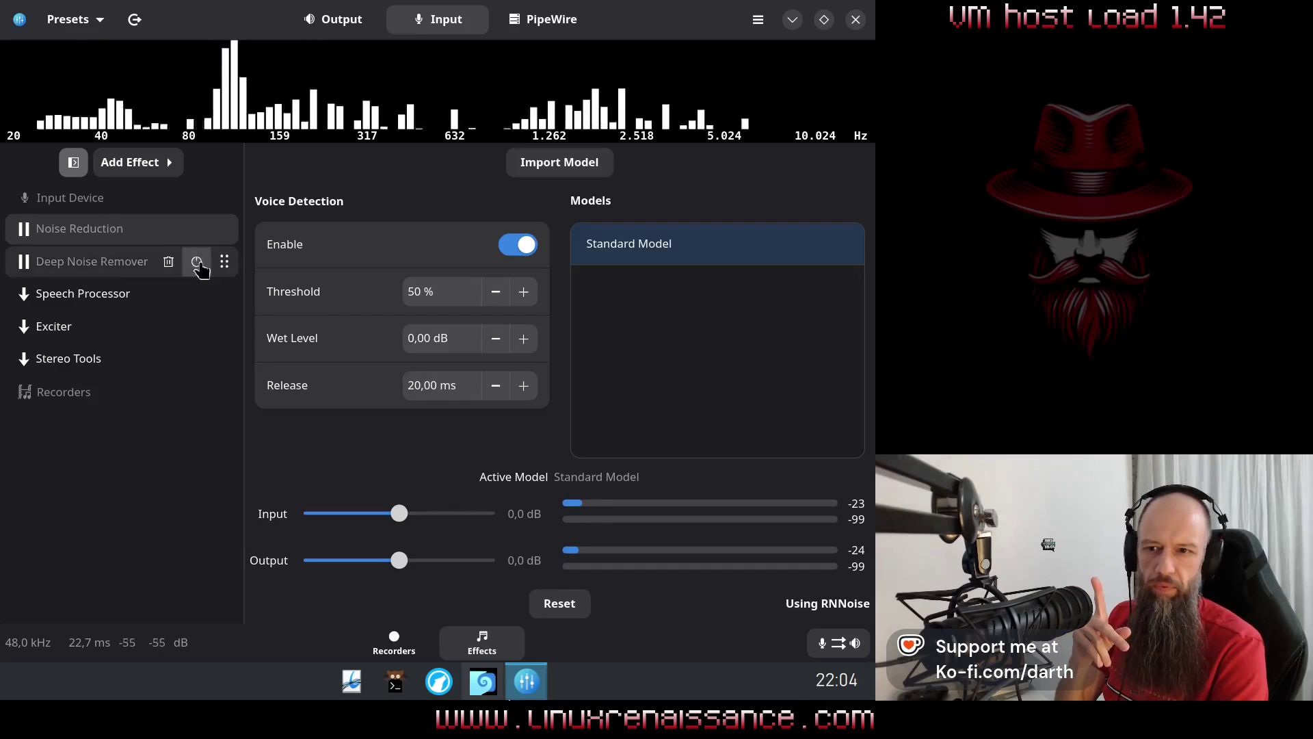
left_click(196, 262)
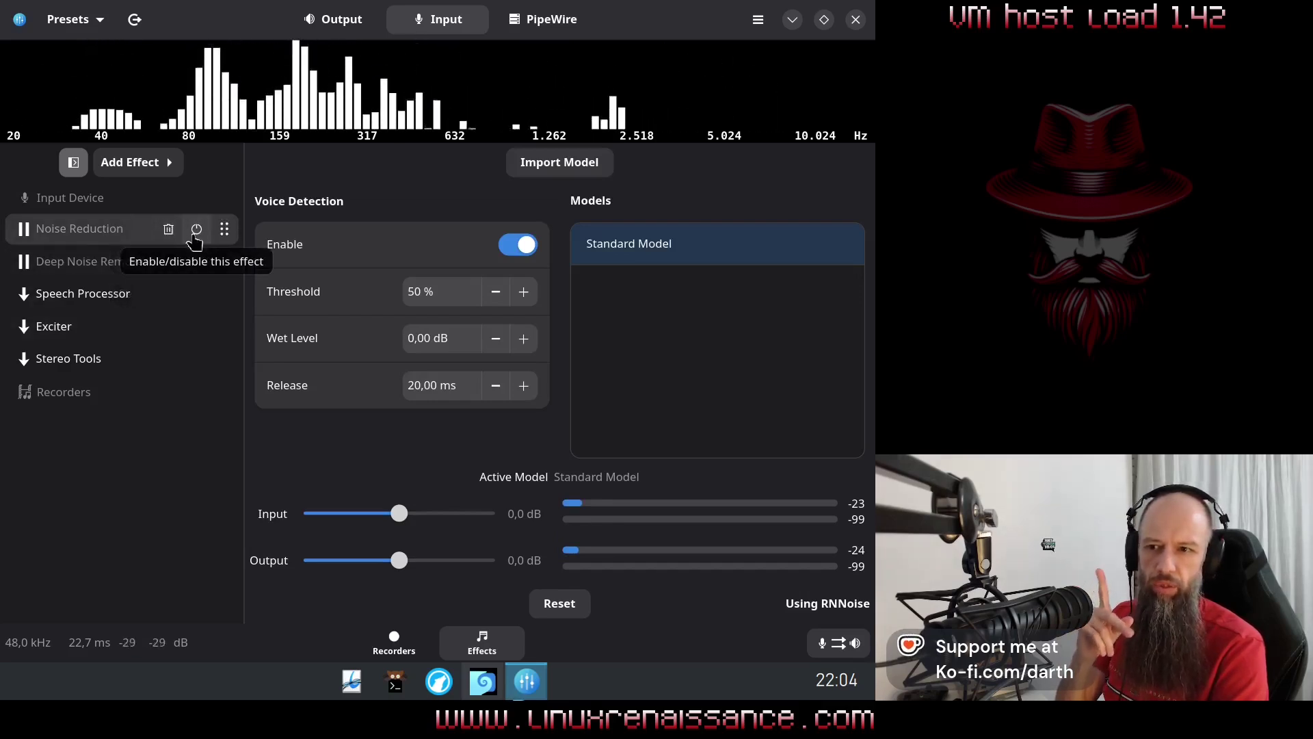
Step: Enable the Noise Reduction effect and the Deep Noise Remover effect in the input chain
left_click(197, 229)
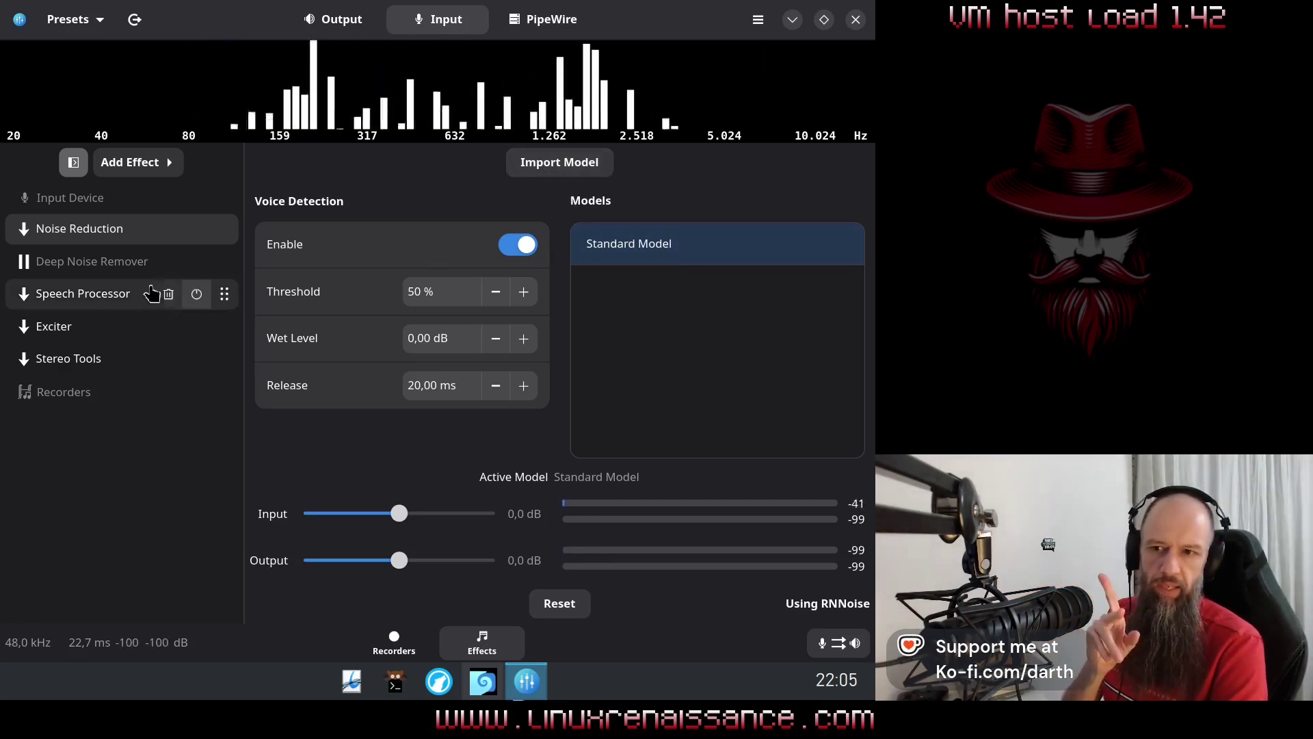
left_click(134, 271)
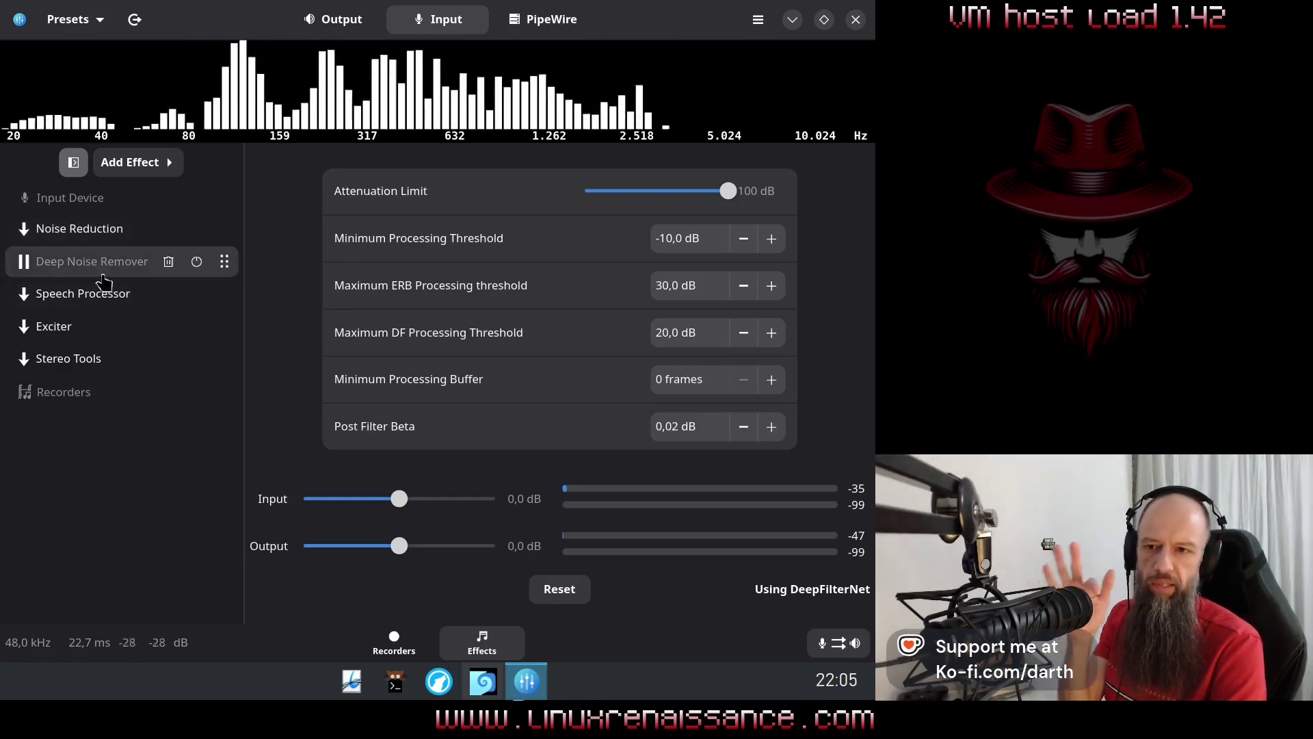
left_click(86, 236)
left_click(104, 263)
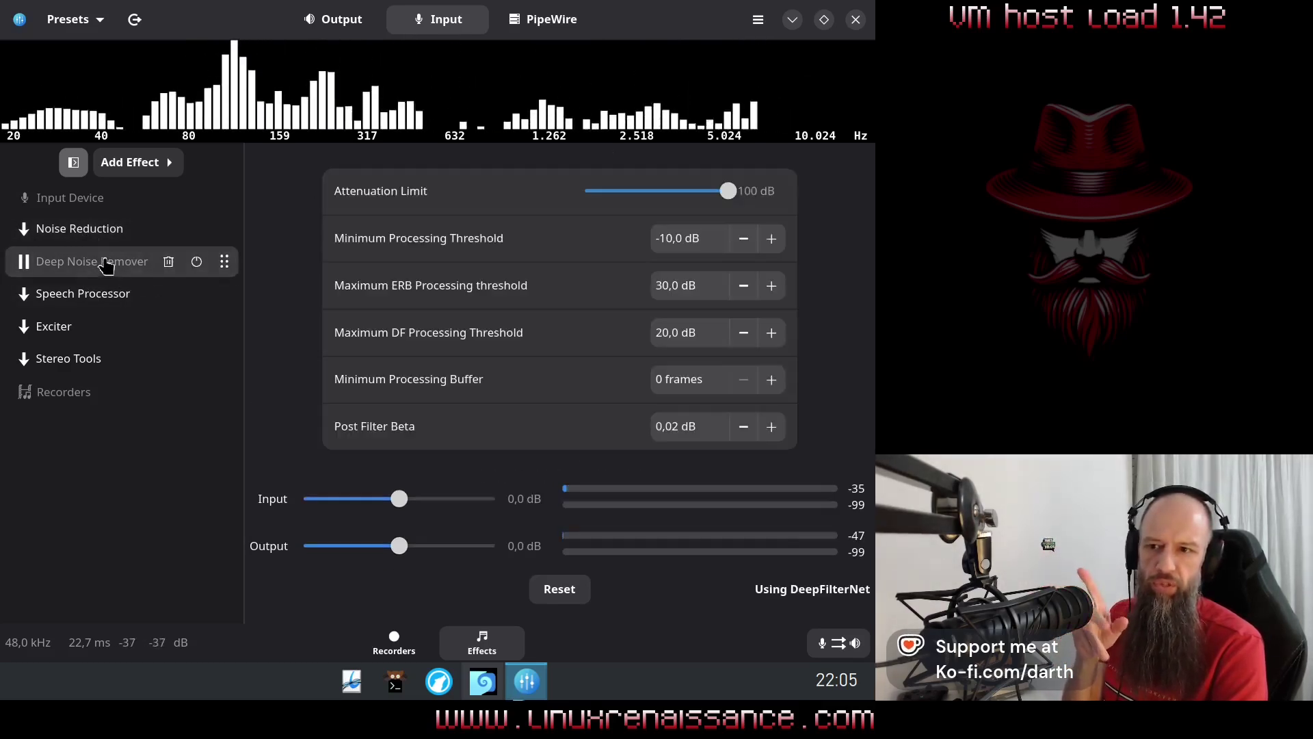
left_click(196, 261)
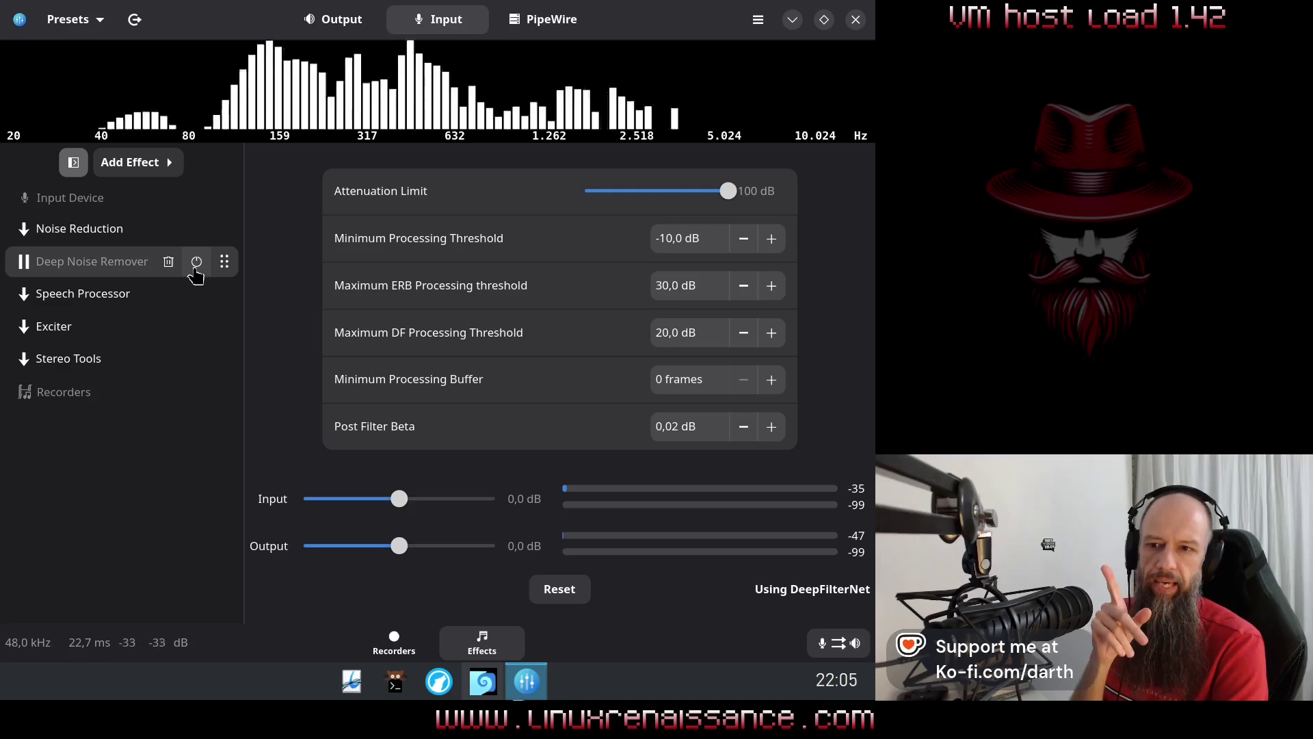
Step: Turn on Denoise and Voice Detection in the Speech Processor settings
left_click(113, 299)
left_click(455, 226)
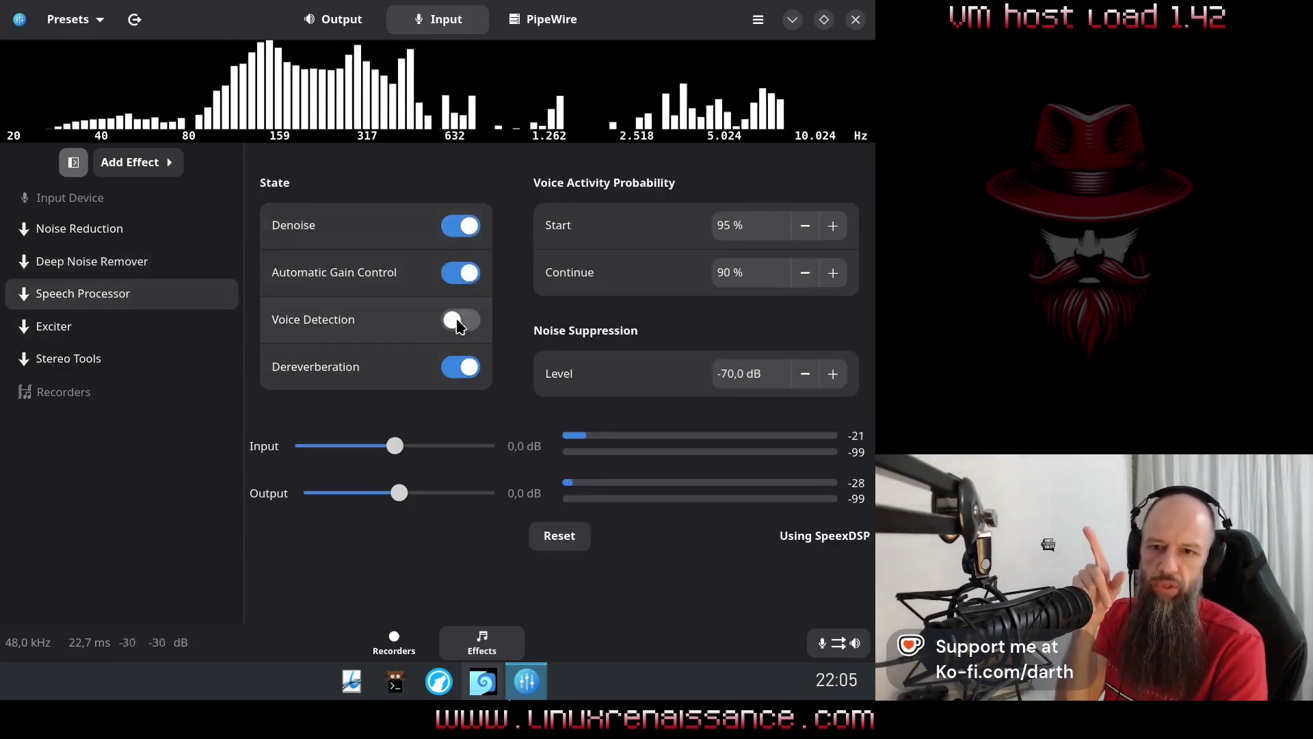
left_click(477, 338)
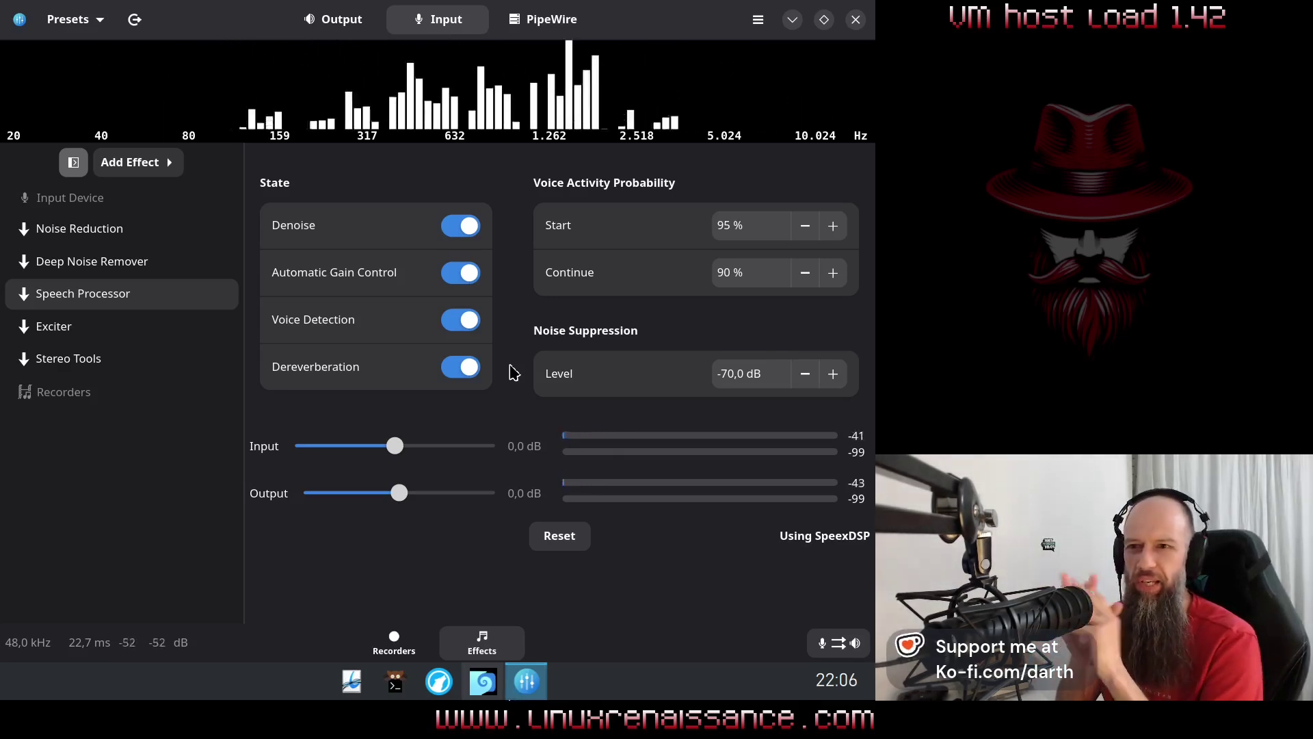
Step: View the list of saved local presets for the input and close it again
left_click(86, 21)
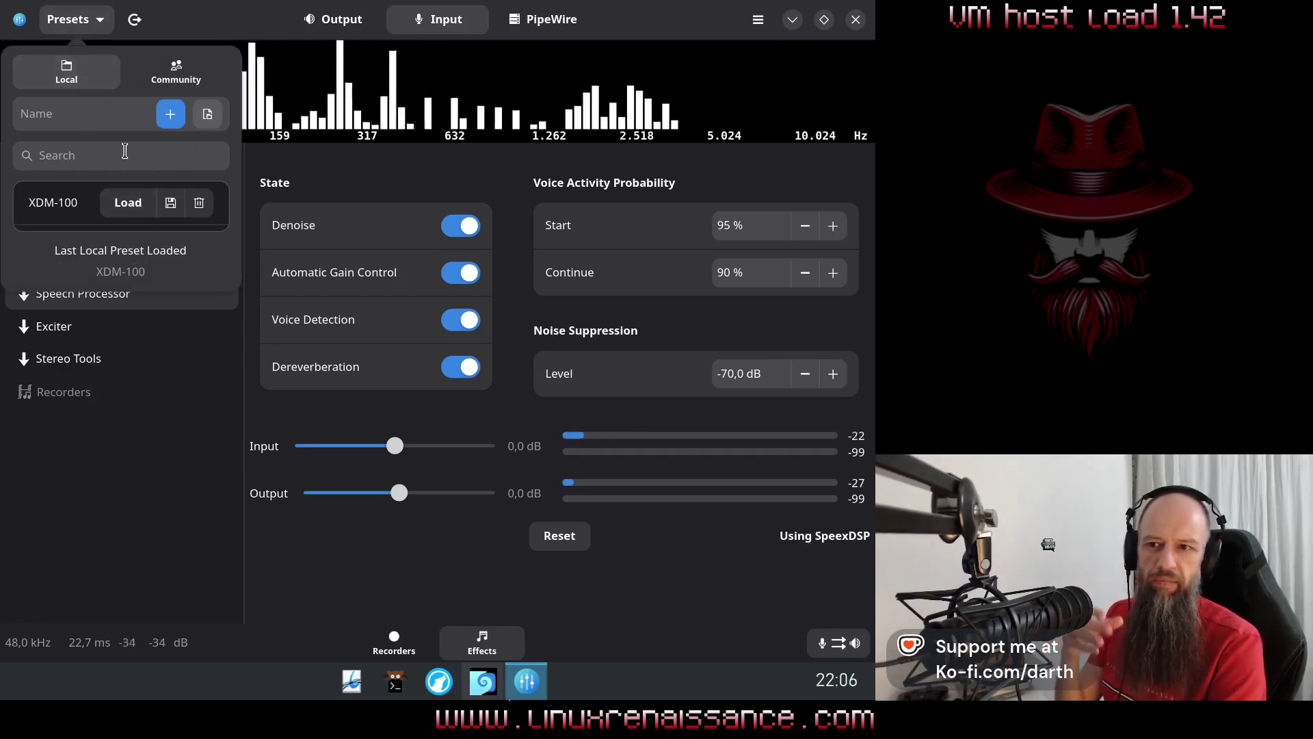
left_click(135, 469)
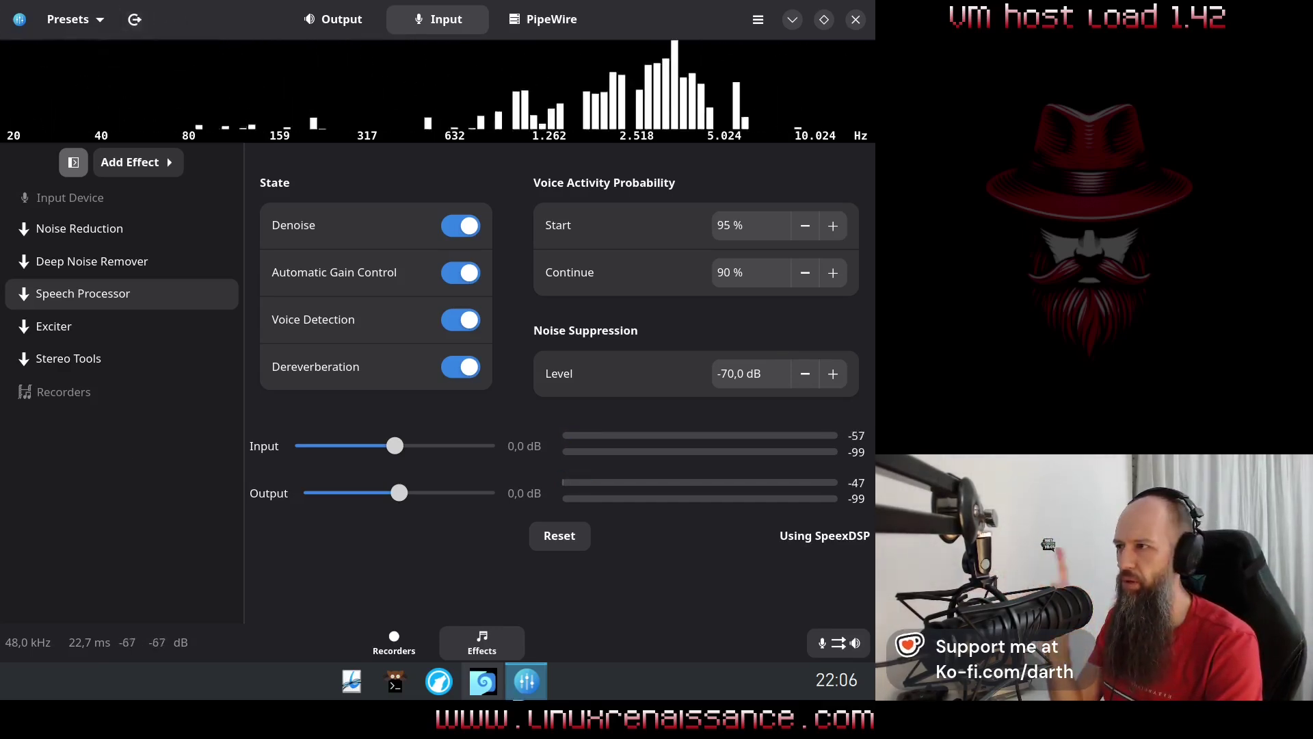
Step: Switch to OBS in a maximized window and review the device options in the Mic/Aux properties, keeping Easy Effects Source
left_click_drag(189, 198, 294, 197)
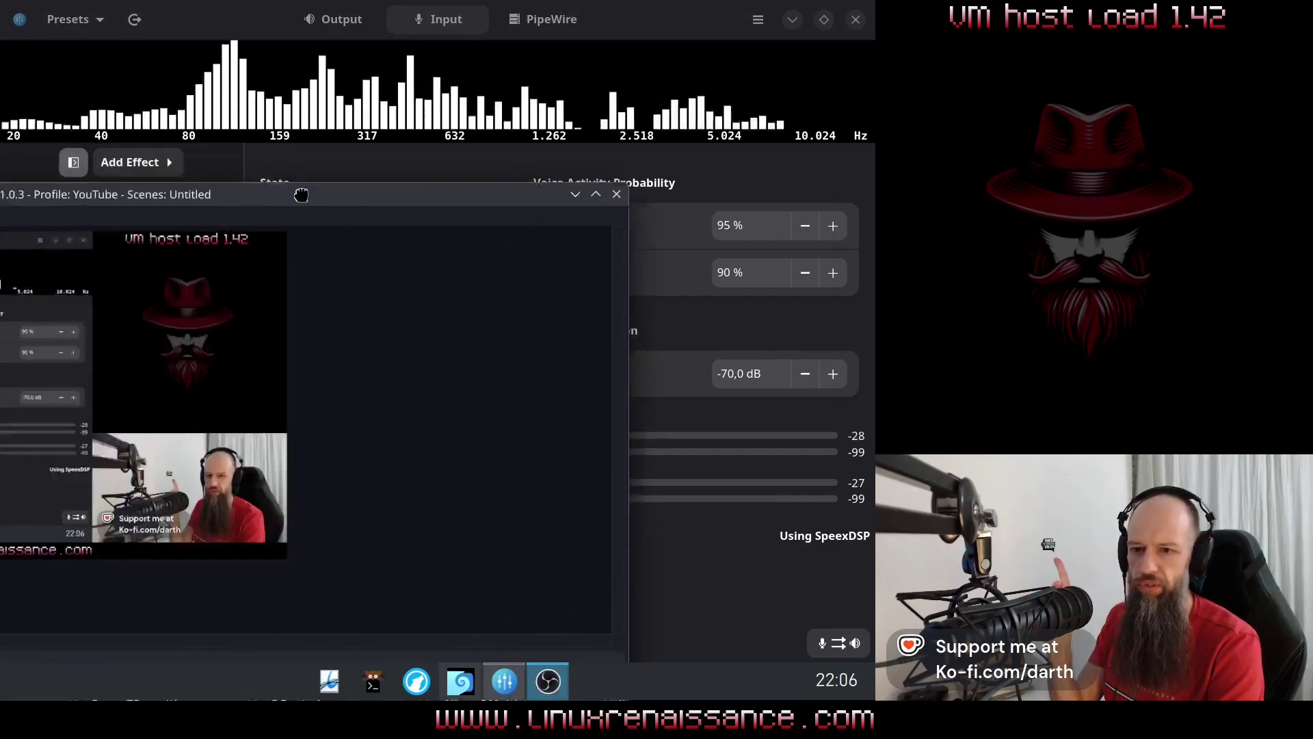
double_click(294, 197)
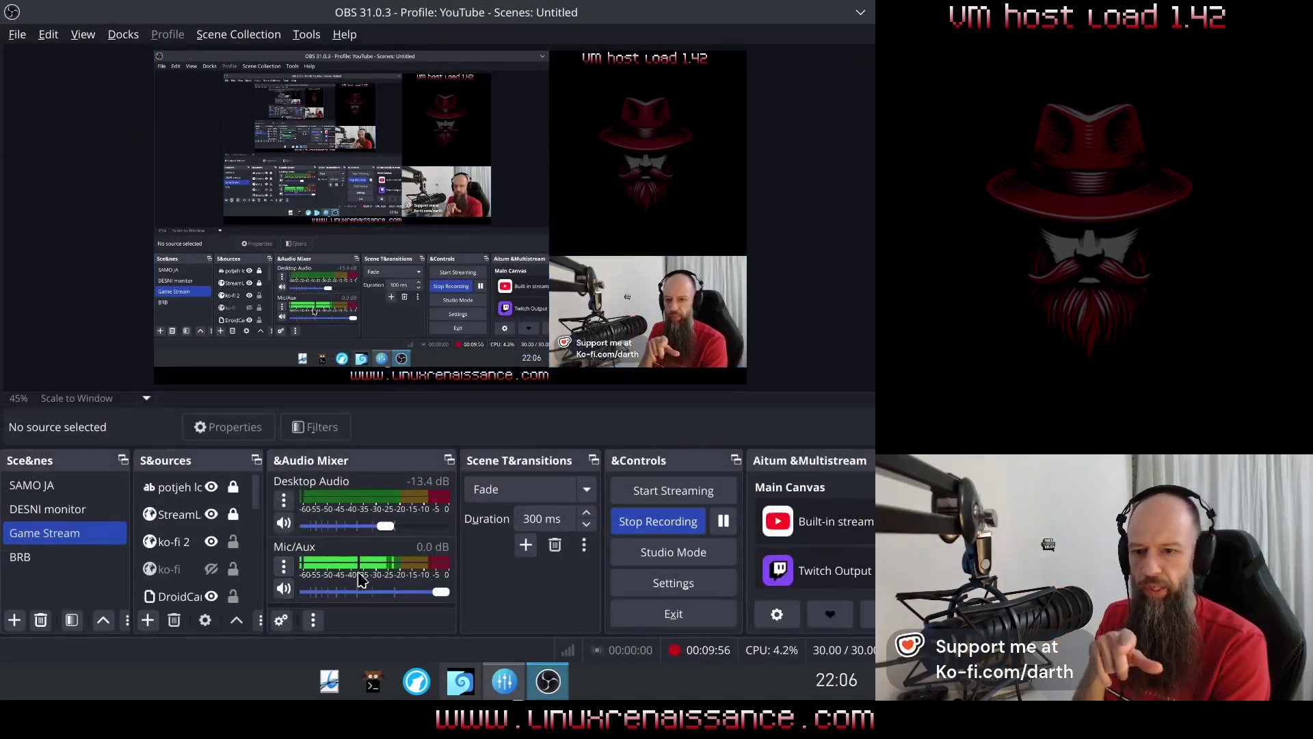
left_click(283, 566)
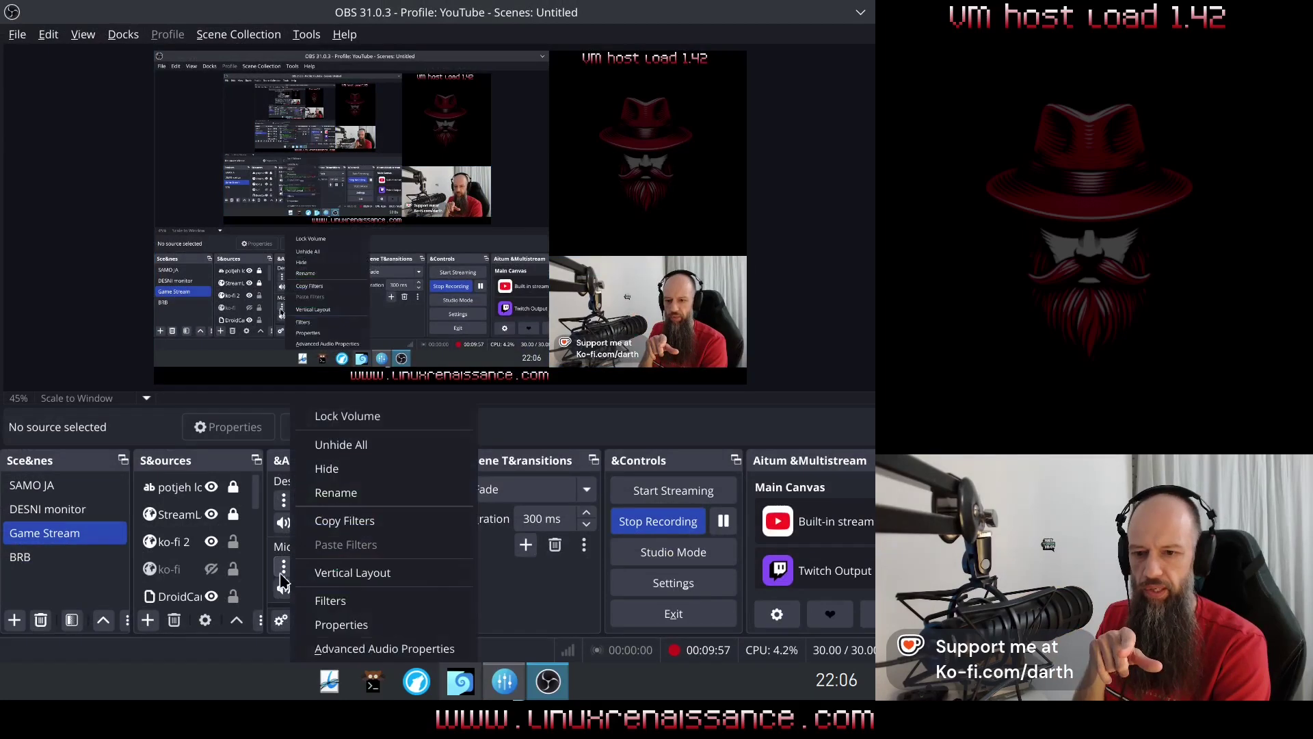
left_click(342, 625)
left_click(181, 121)
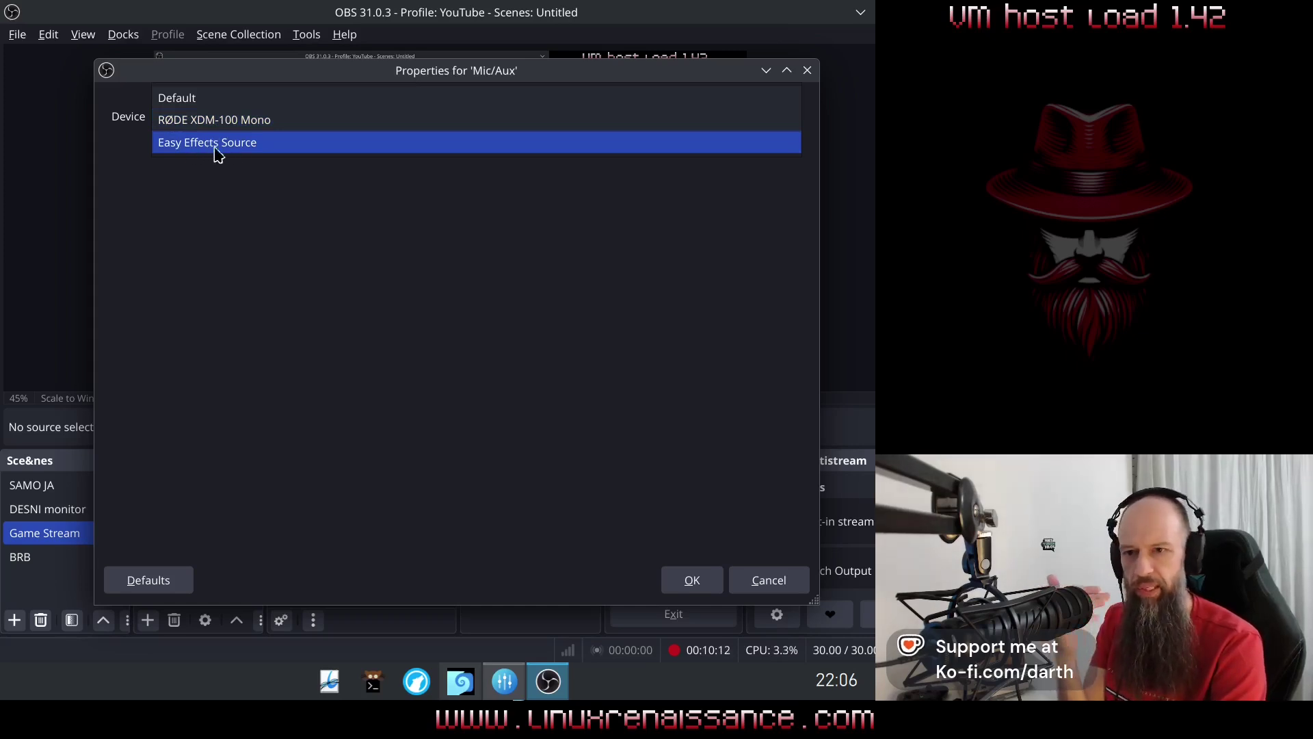
left_click(272, 203)
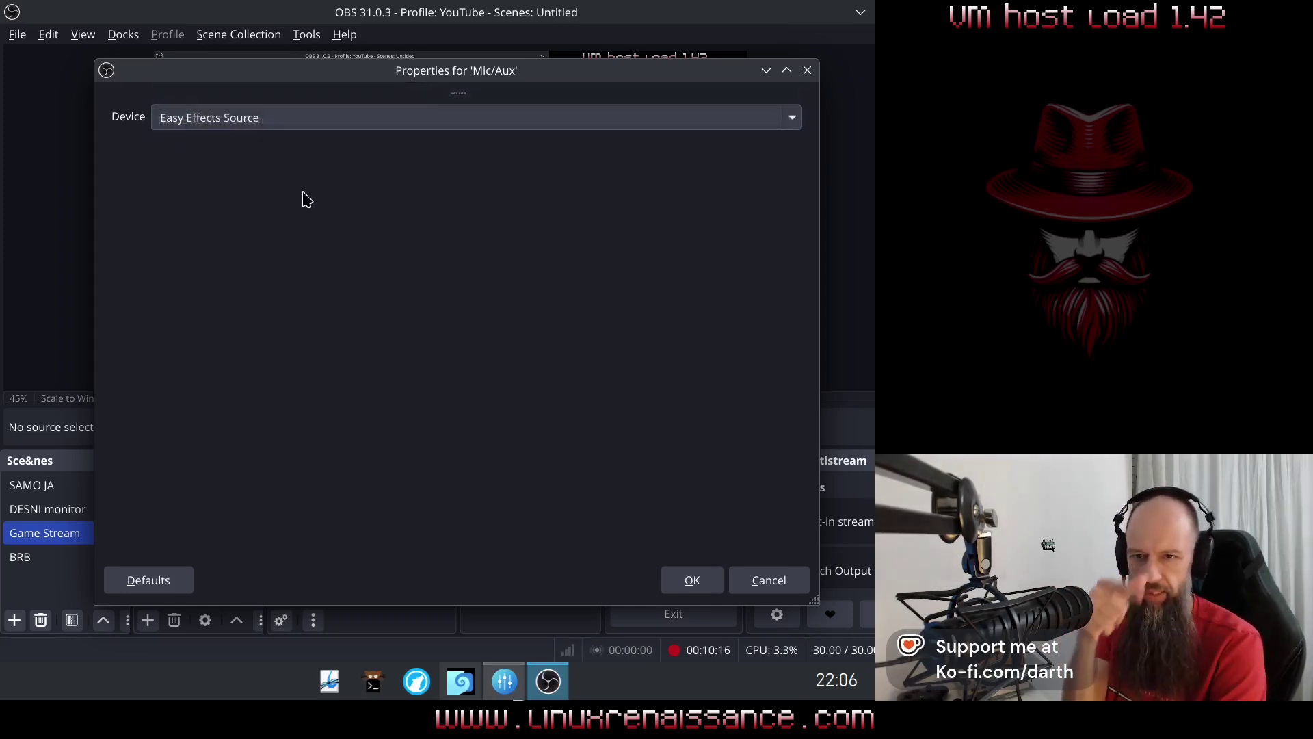
left_click(808, 70)
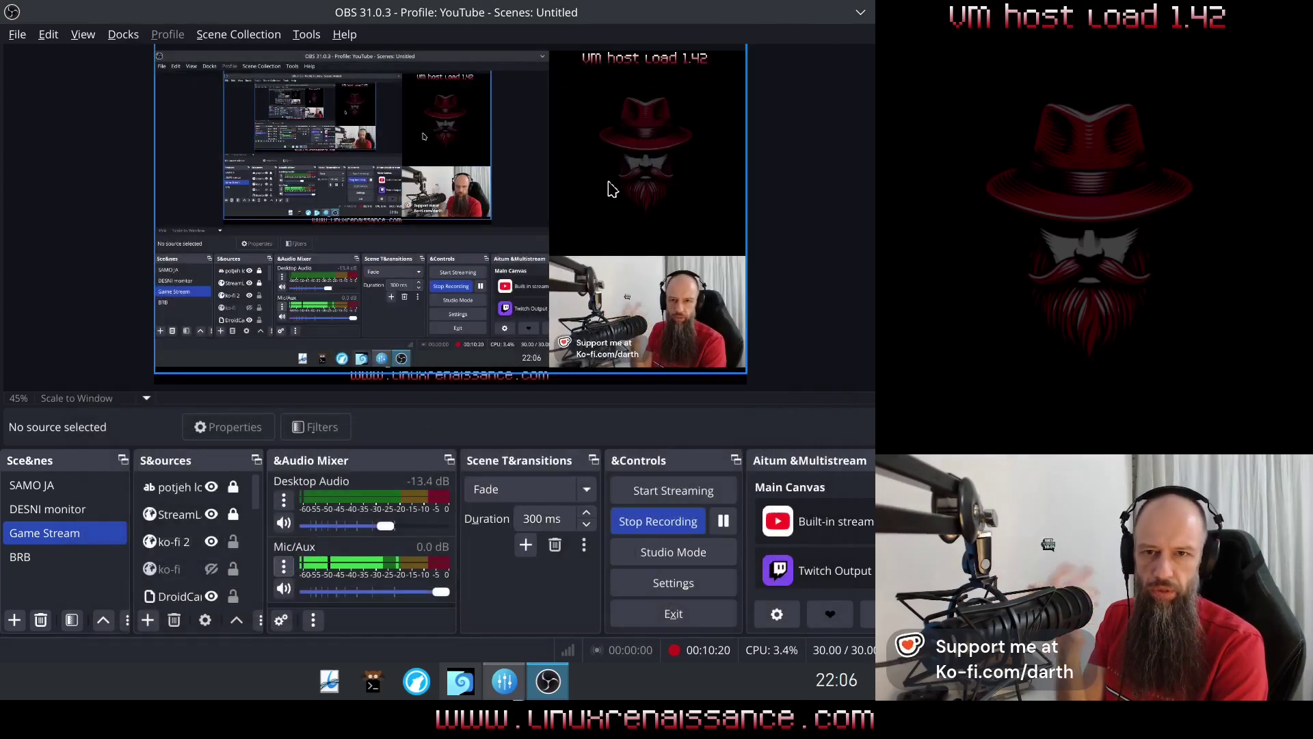
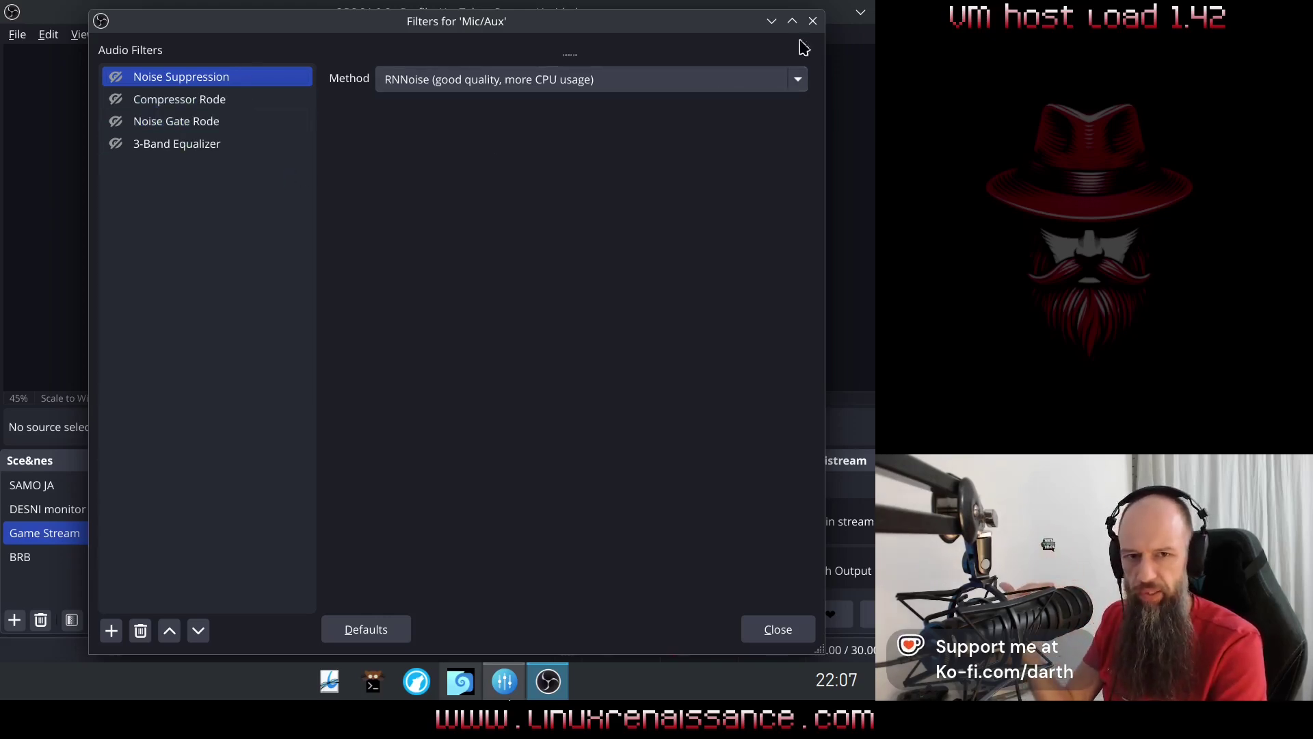
Step: Close the Mic/Aux filters and switch back to Easy Effects to check the local input presets
left_click(813, 21)
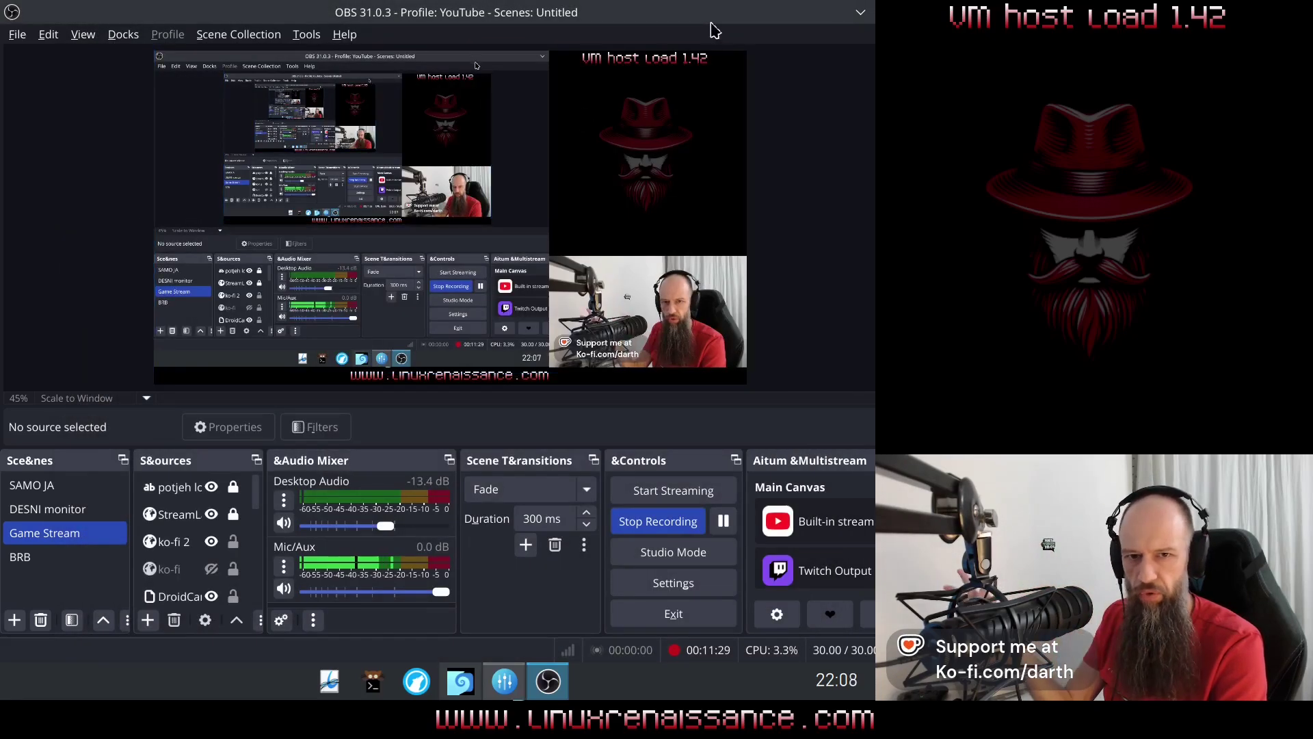
key("alt+Tab")
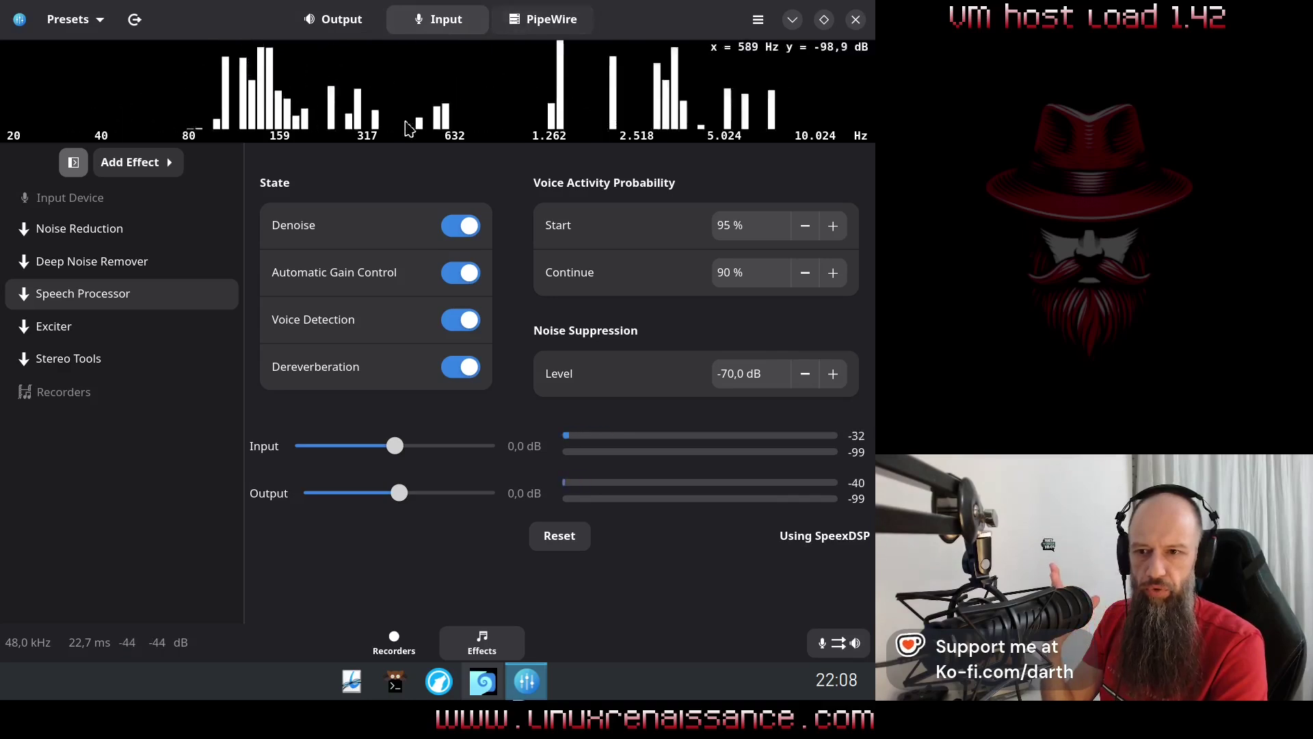
left_click(77, 21)
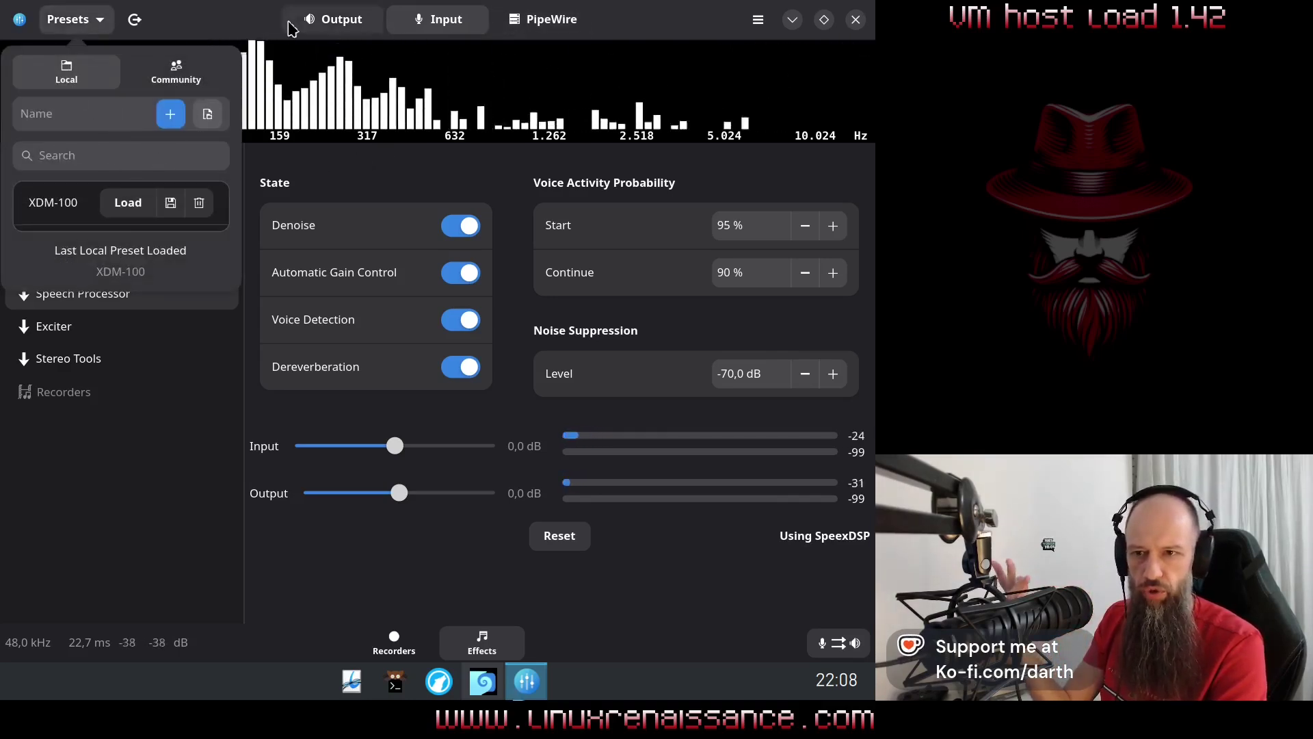
left_click(247, 24)
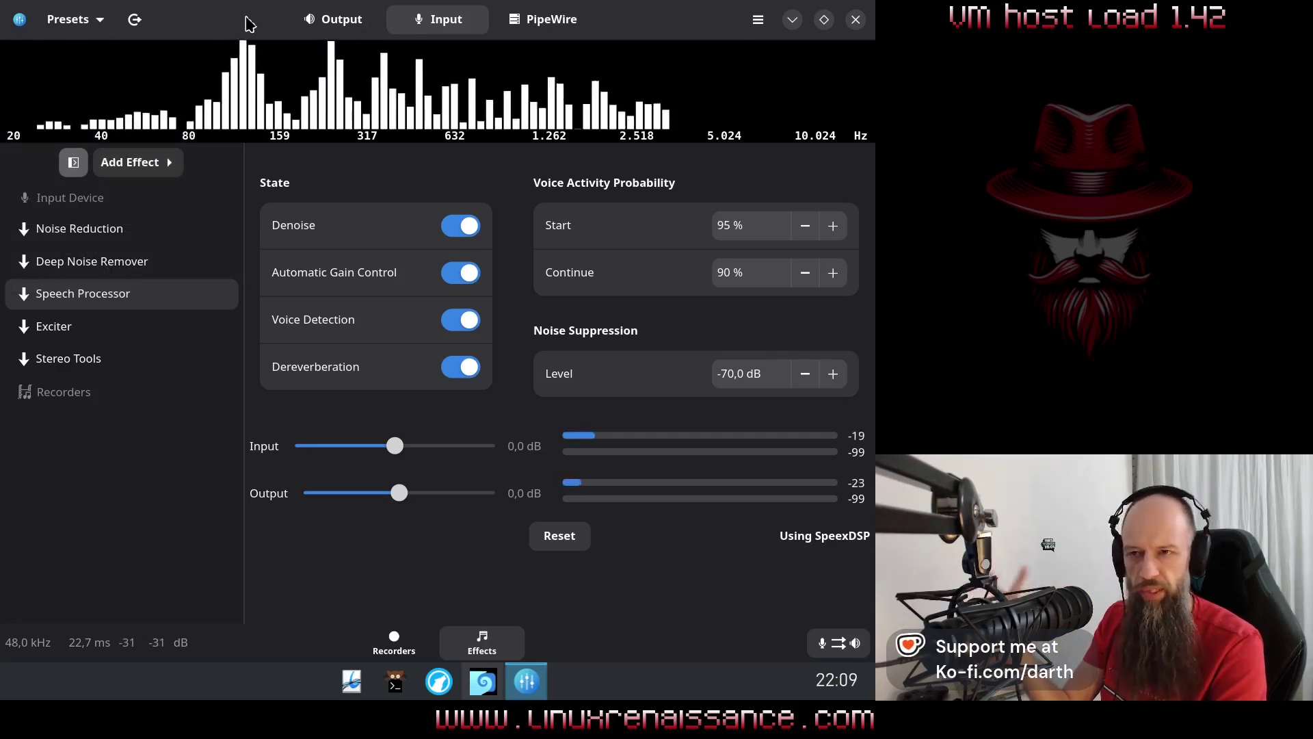